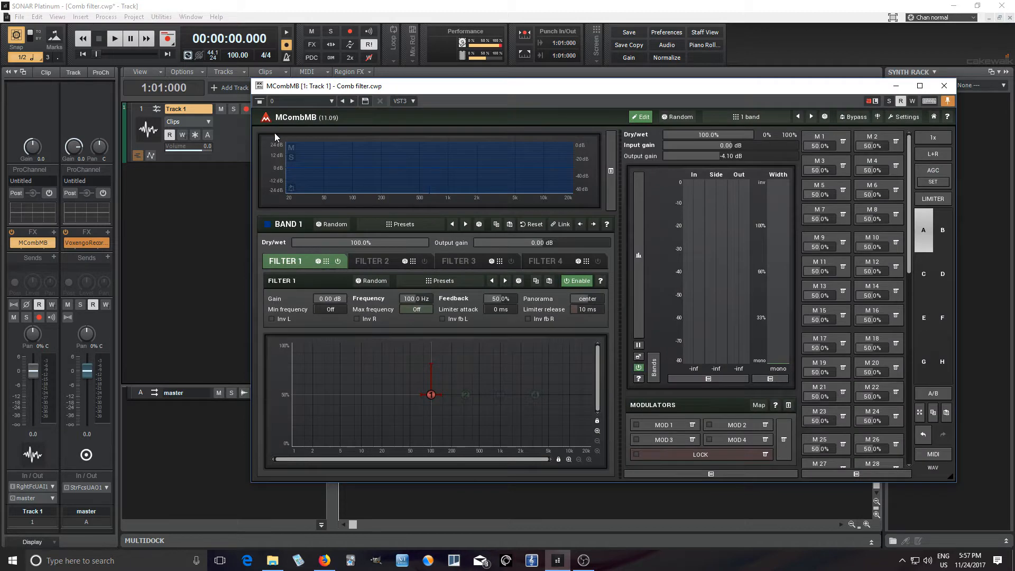
- Enable the comb filter plugin's limiter and reposition the plugin window to clear the timeline
left_click(938, 199)
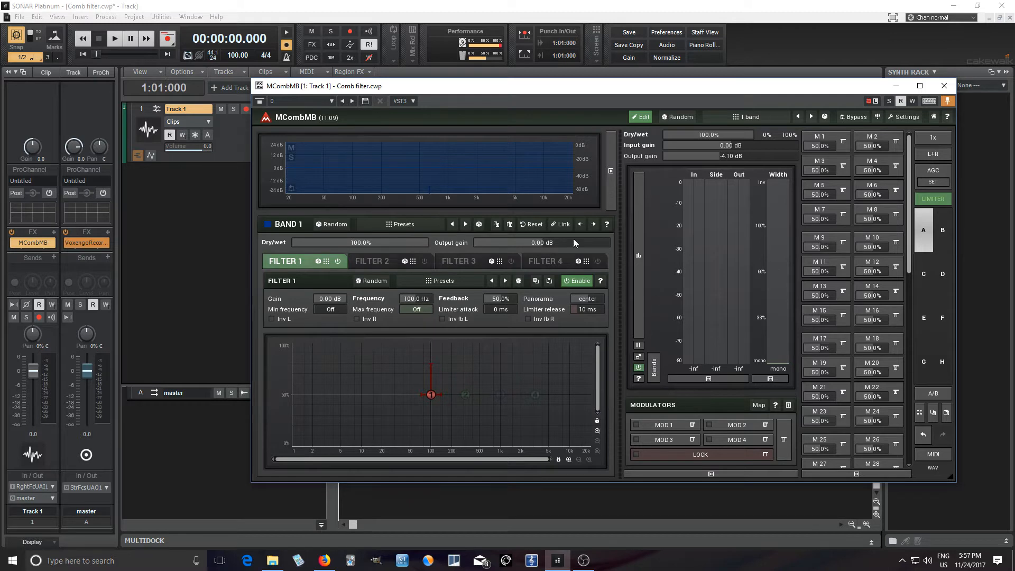
left_click_drag(418, 86, 410, 118)
- Play the track while moving Filter 1 to about 318 Hz, stop playback, and lower the filter to about 163 Hz
left_click(115, 38)
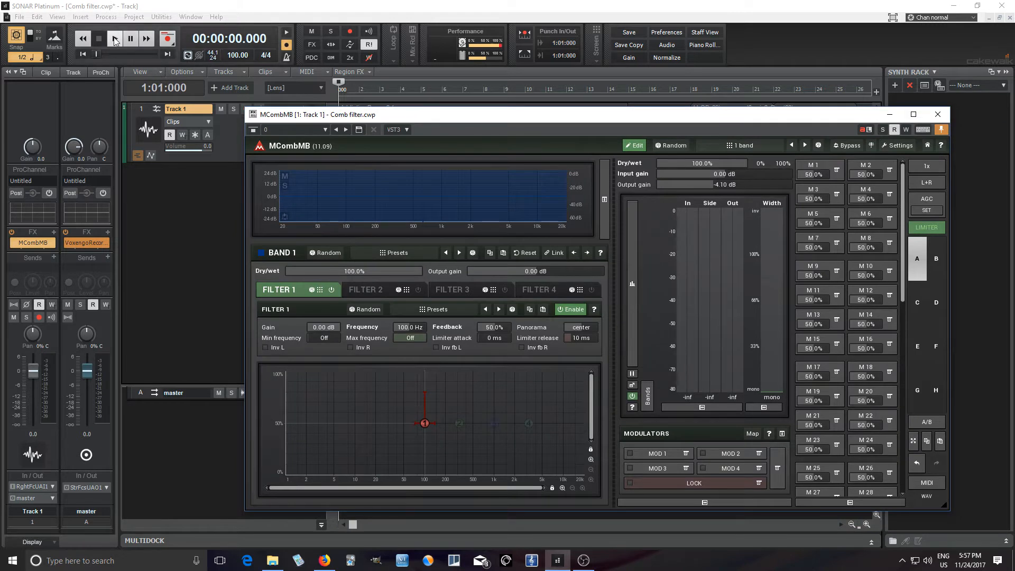
left_click_drag(425, 425, 459, 424)
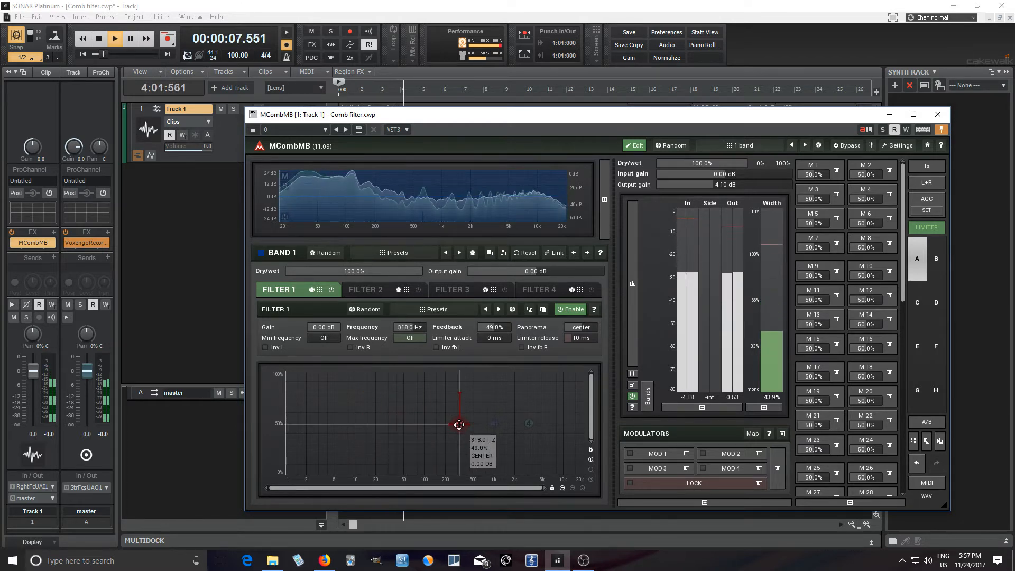
left_click(102, 41)
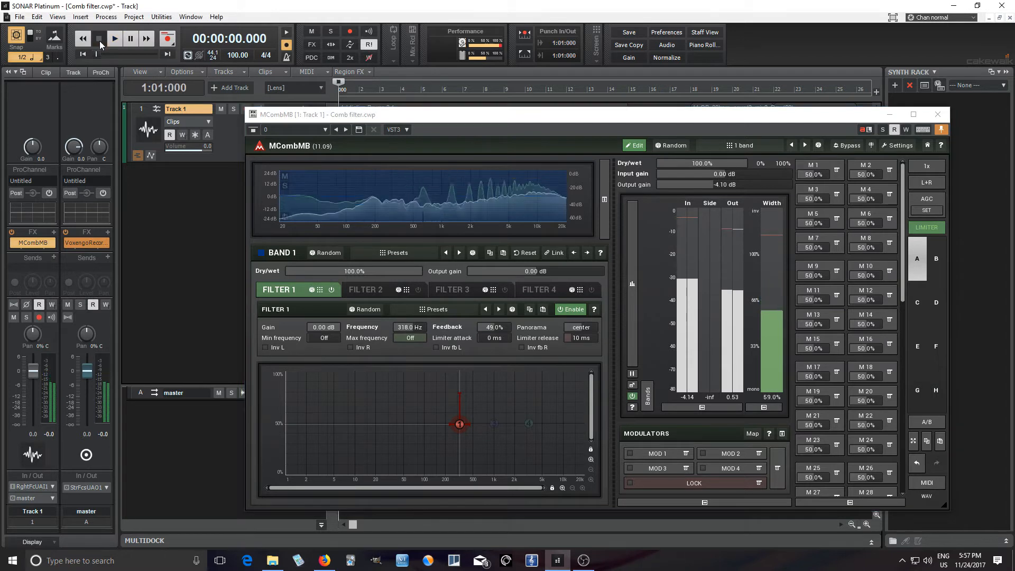
left_click_drag(460, 426, 441, 425)
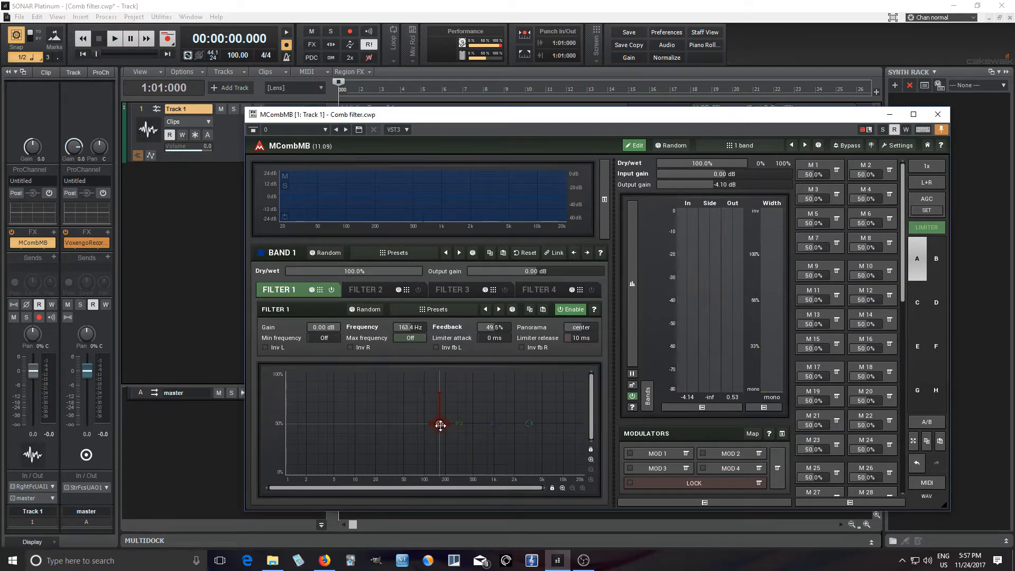
- Create two default bands and disable Filter 1 in band 2
right_click(520, 204)
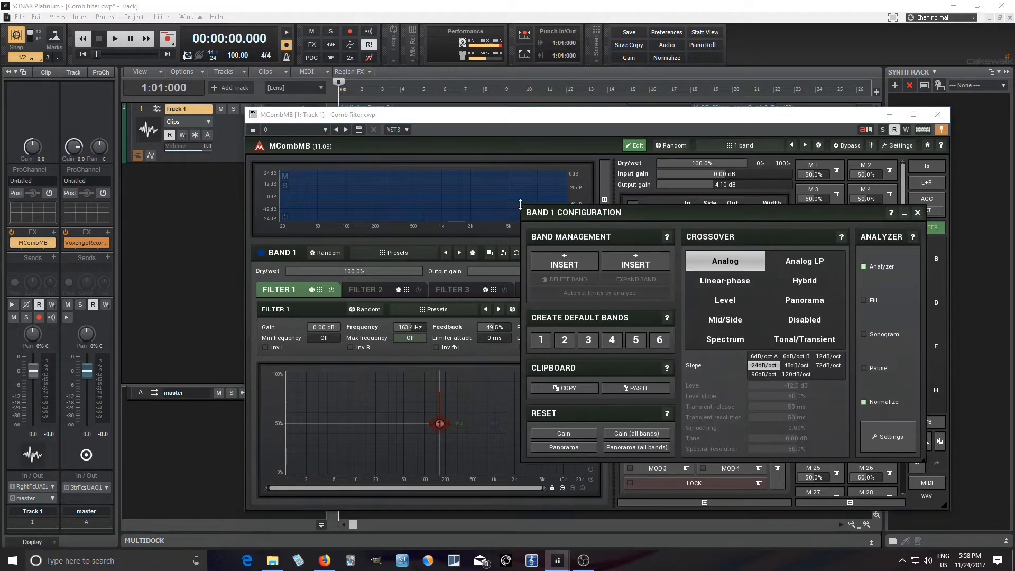
left_click(564, 341)
left_click(476, 317)
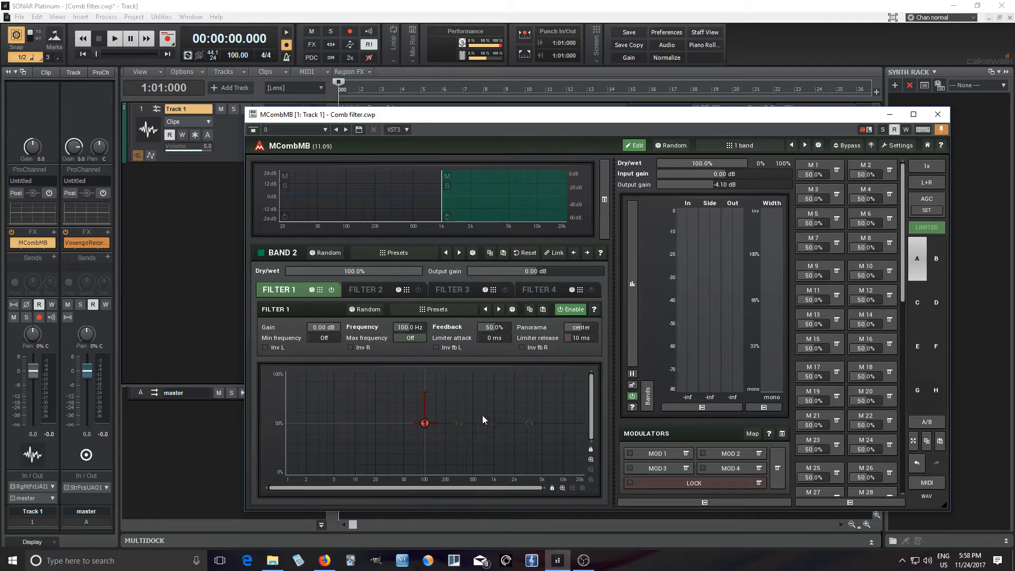
left_click(574, 310)
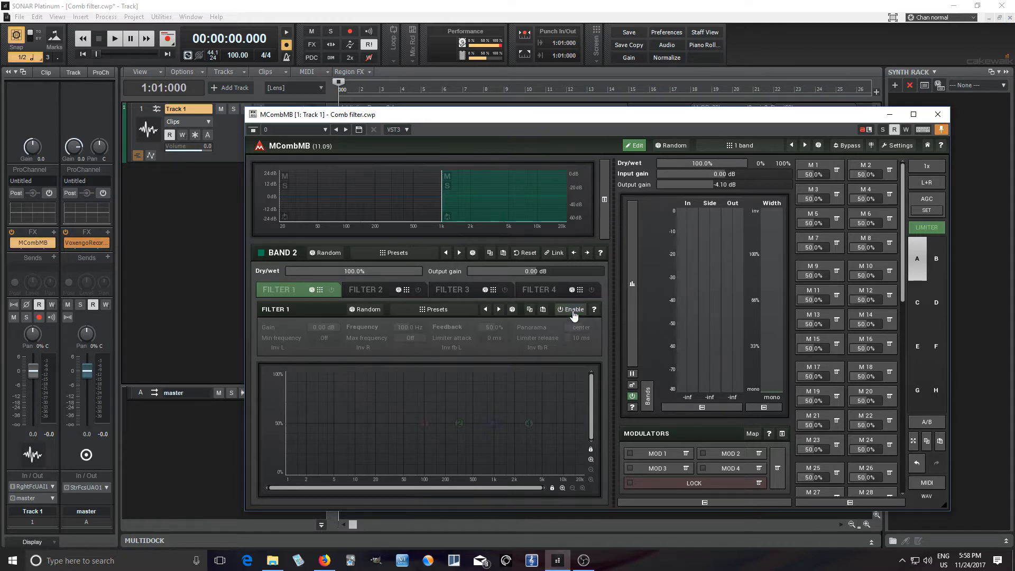
- Set band 1's Filter 1 frequency to the low C note, 32.7032 Hz, and reposition the plugin window to uncover the track's clips
left_click(332, 208)
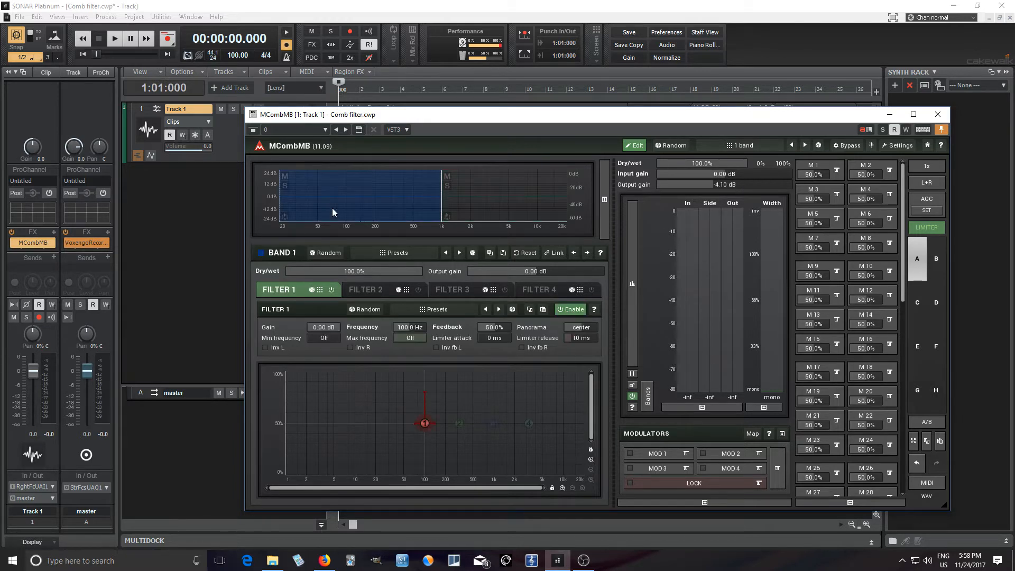
double_click(411, 327)
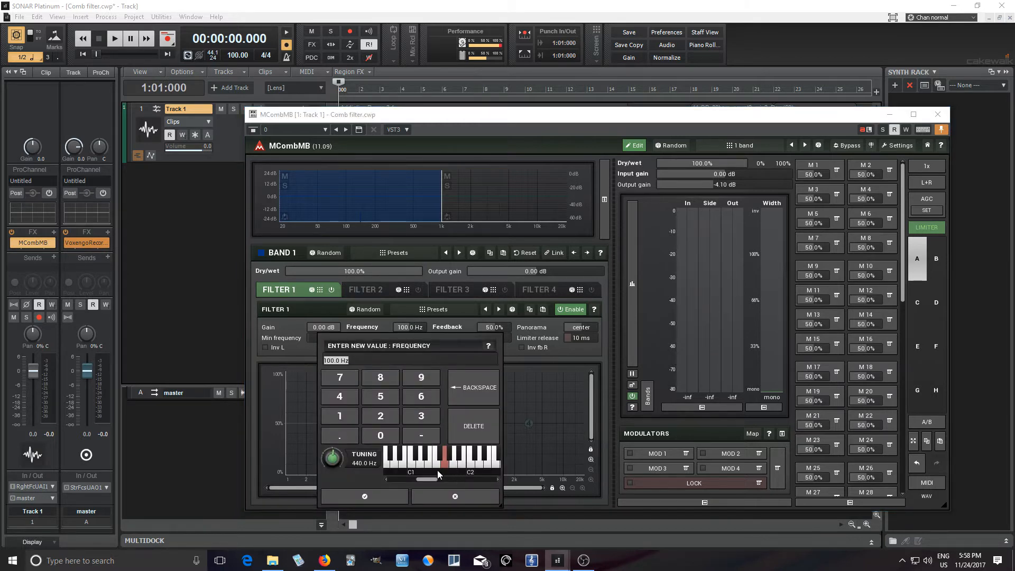
left_click_drag(426, 479, 416, 479)
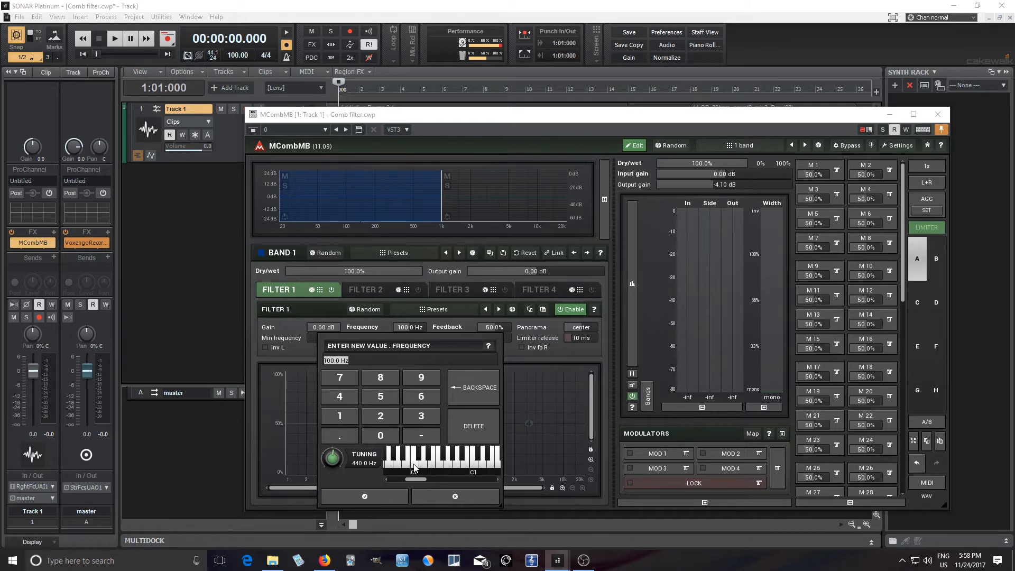
left_click(414, 468)
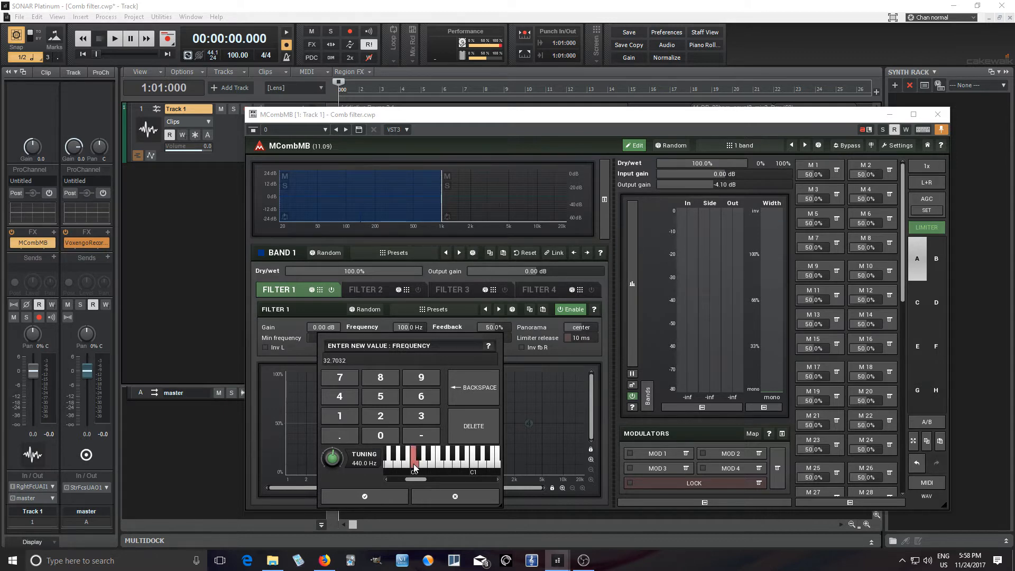
left_click(394, 497)
left_click_drag(438, 114, 436, 132)
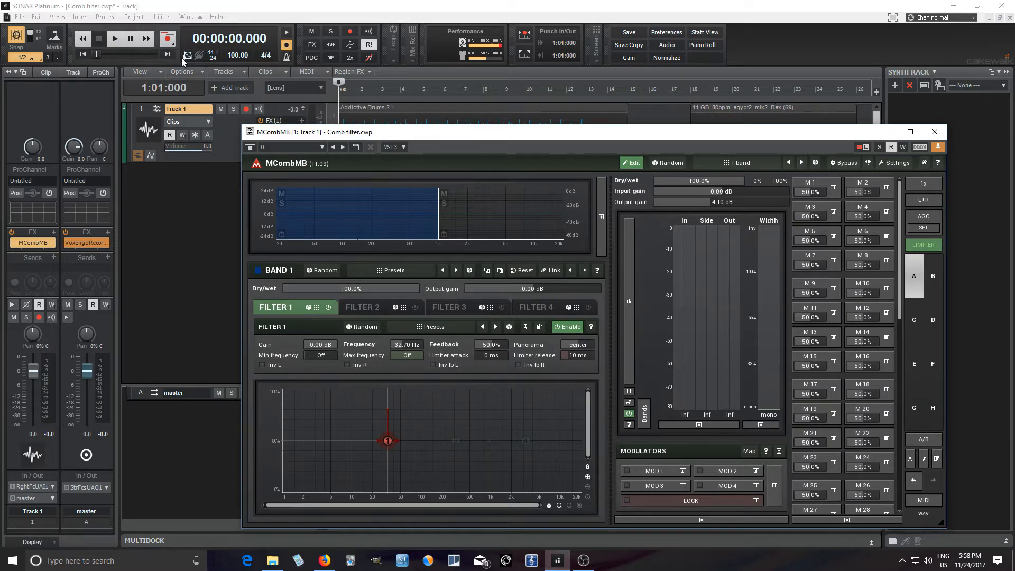
- Raise the crossover between the two bands to about 2 kHz and audition the track
left_click_drag(437, 216, 467, 215)
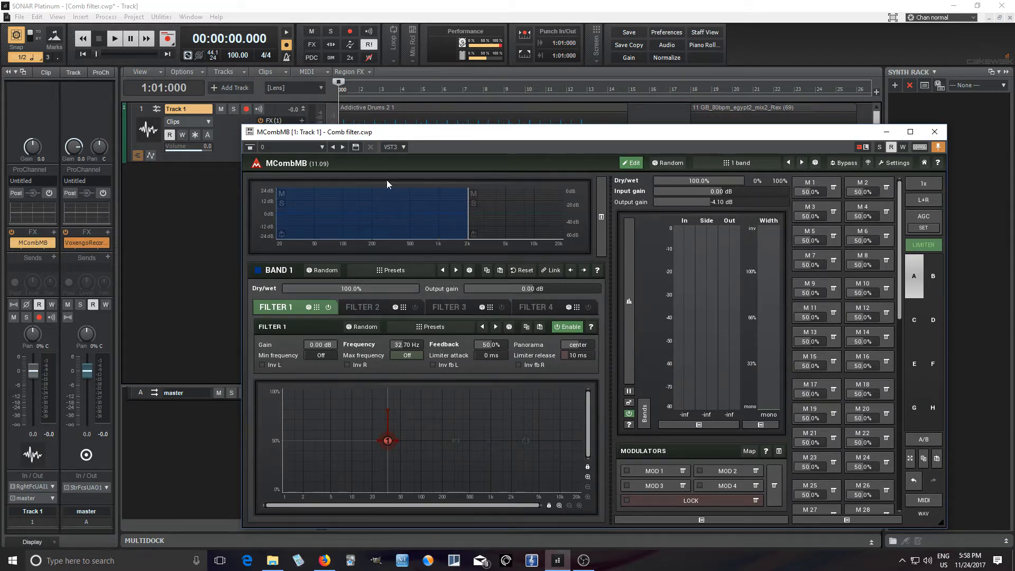
left_click(116, 39)
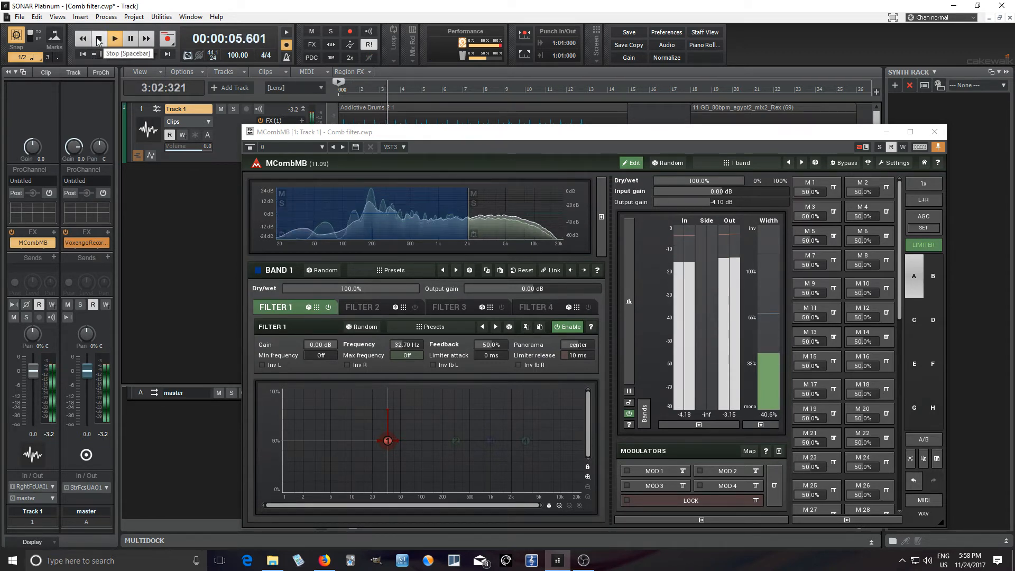
left_click(99, 39)
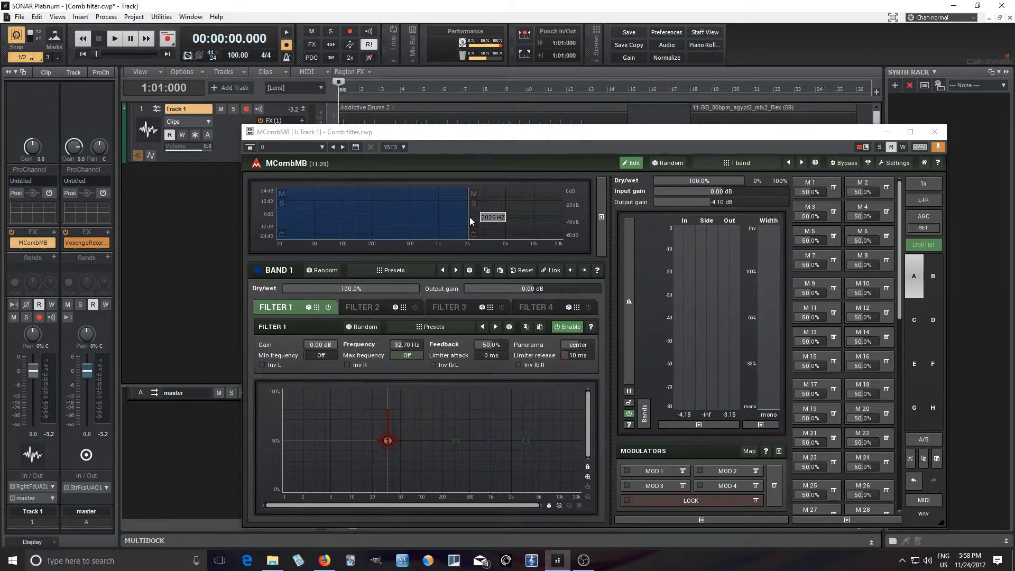
mouse_move(467, 217)
left_mouse_down()
mouse_move(454, 217)
mouse_move(468, 216)
left_mouse_up()
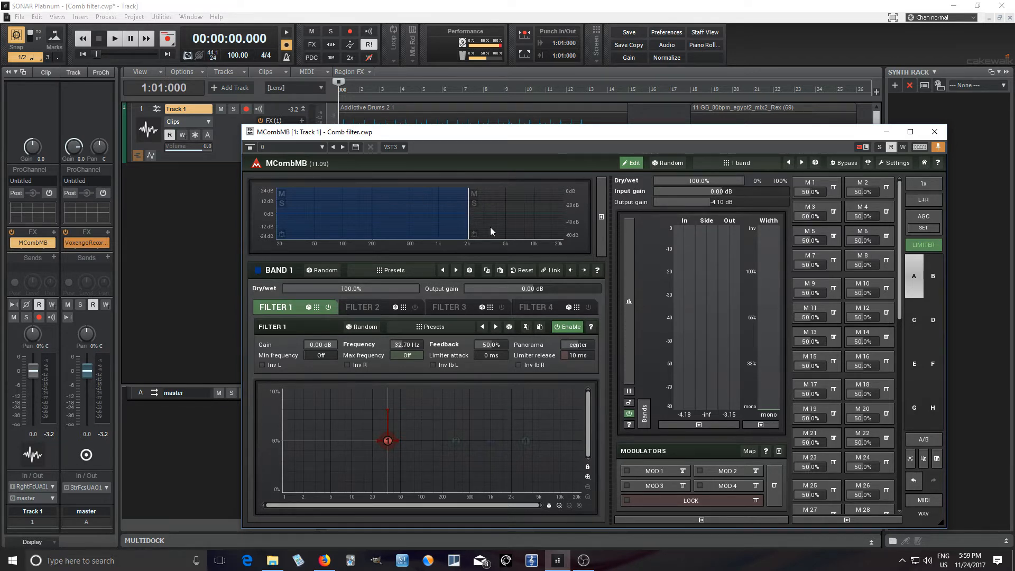
- Lower the band crossover to about 200 Hz during playback, stop, and review band 2's crossover options without changing them
left_click(117, 42)
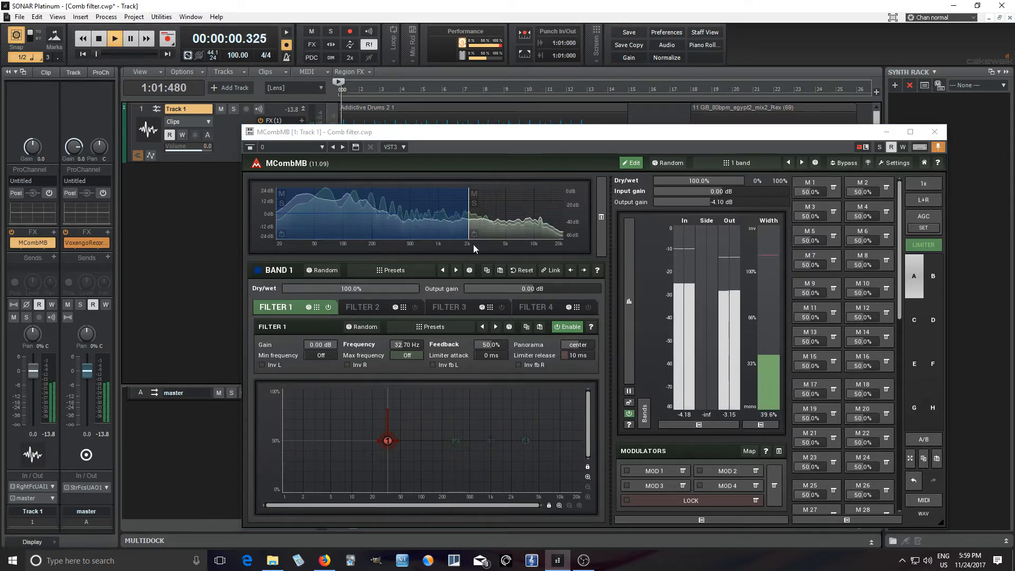
left_click_drag(468, 216, 374, 220)
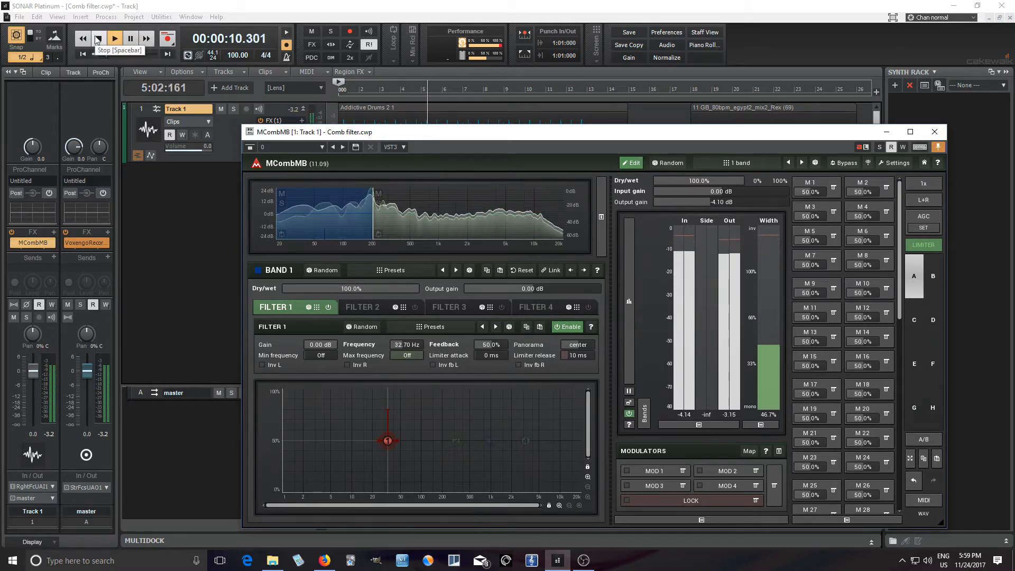
left_click(97, 39)
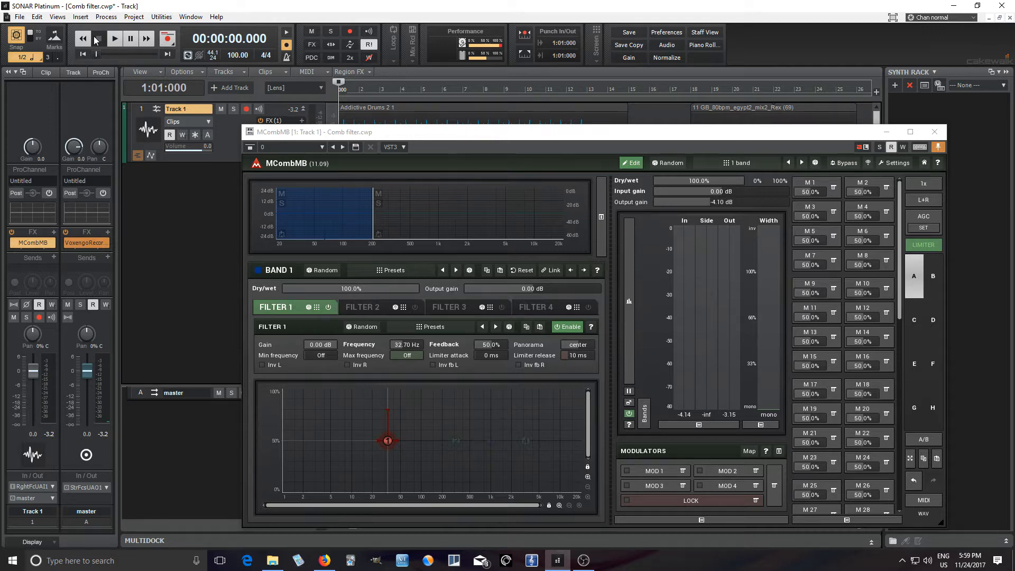
right_click(458, 214)
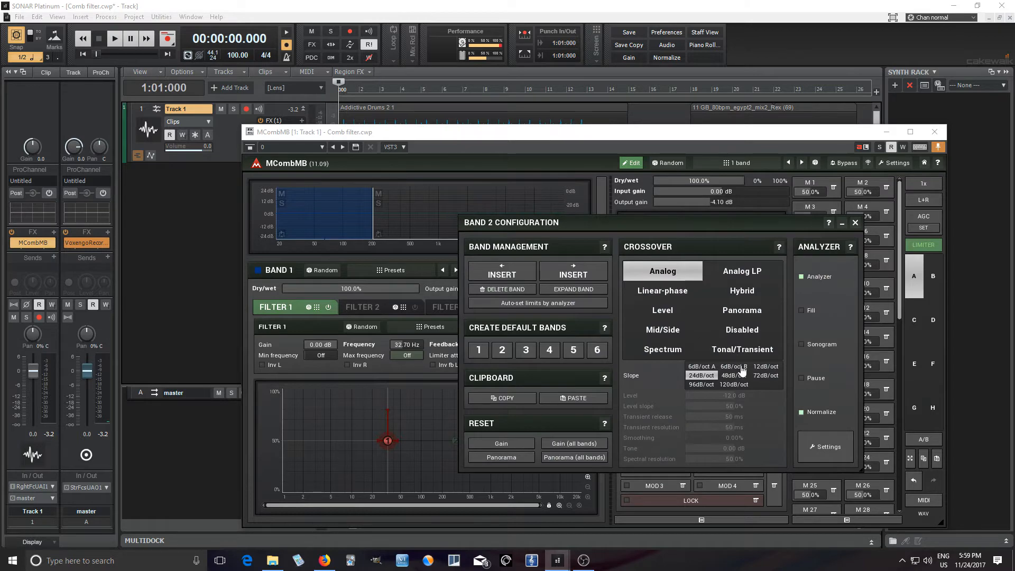
left_click(855, 224)
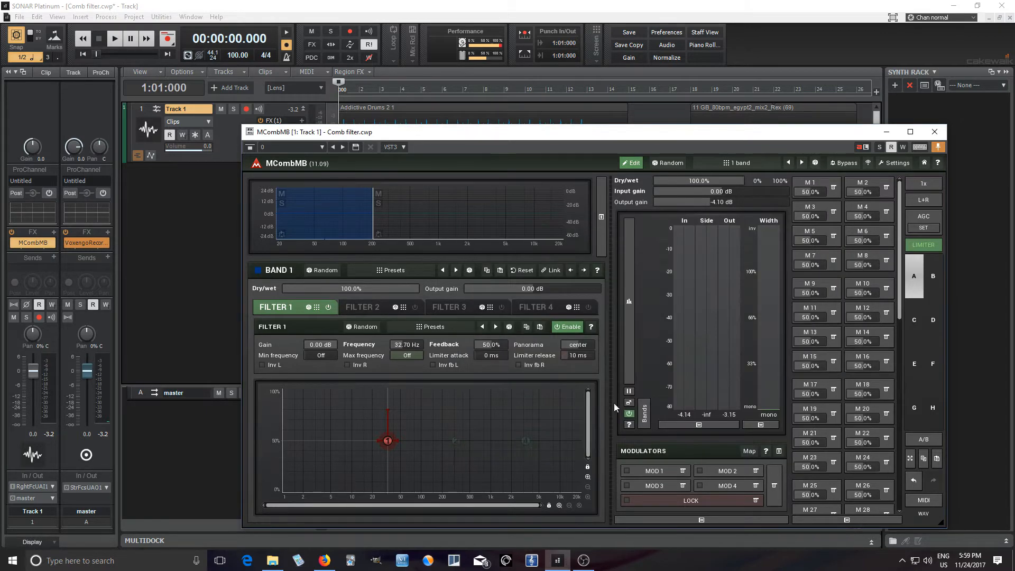
- Enable Filter 2 in band 1 and set its frequency to the low G note, 49.00 Hz
left_click(370, 308)
left_click(414, 309)
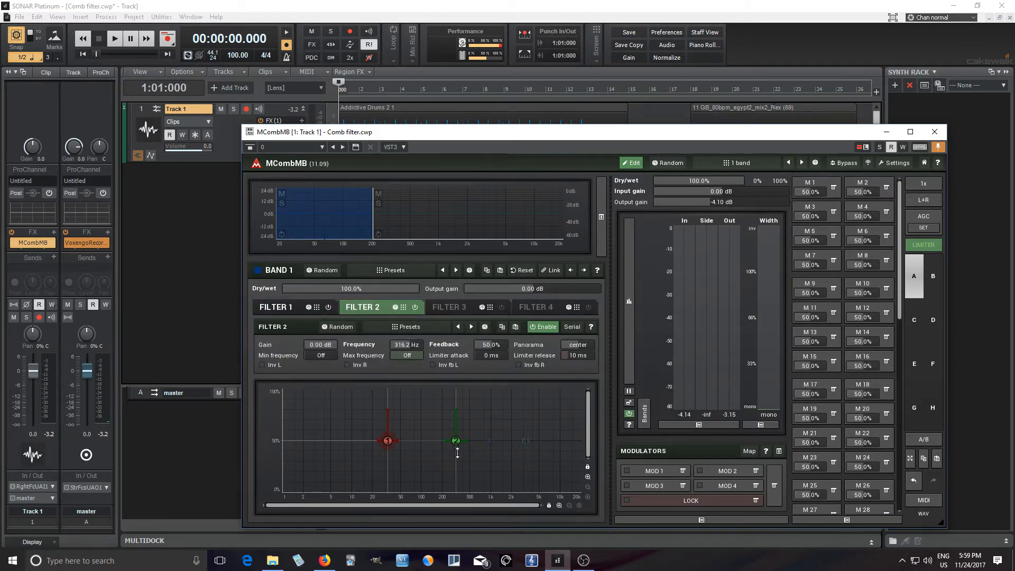
double_click(409, 344)
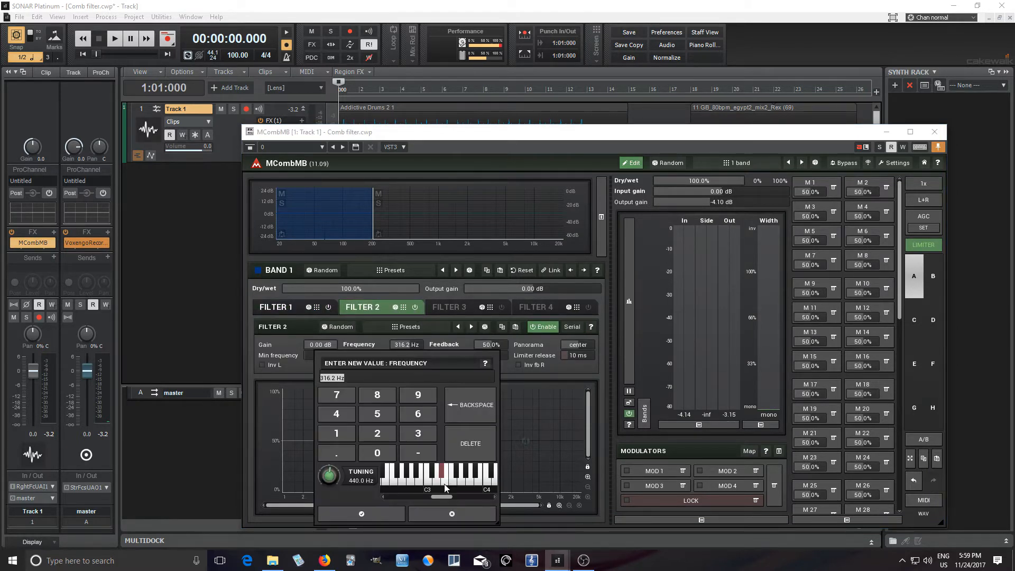
left_click_drag(430, 497, 420, 499)
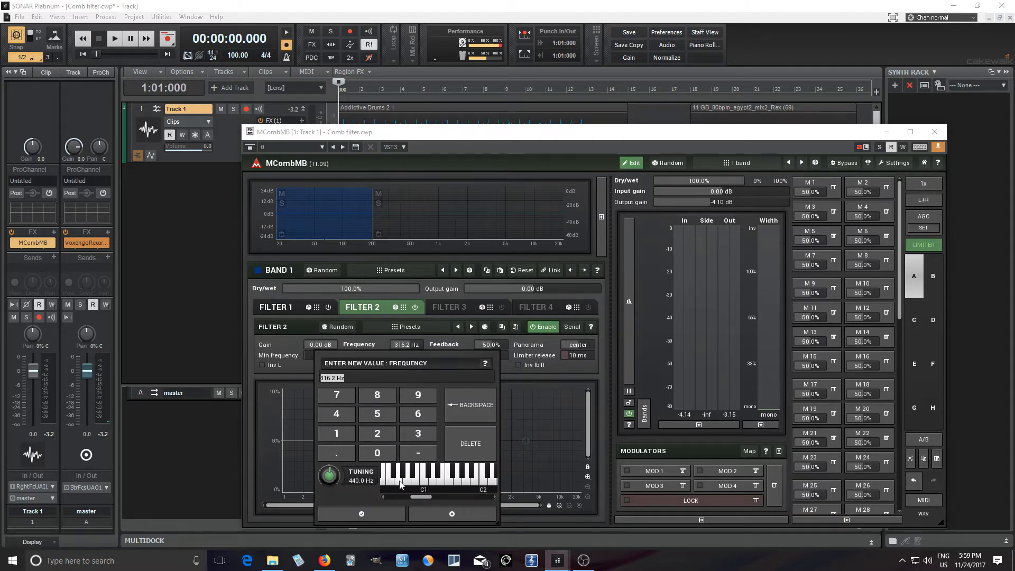
left_click(402, 483)
left_click(394, 512)
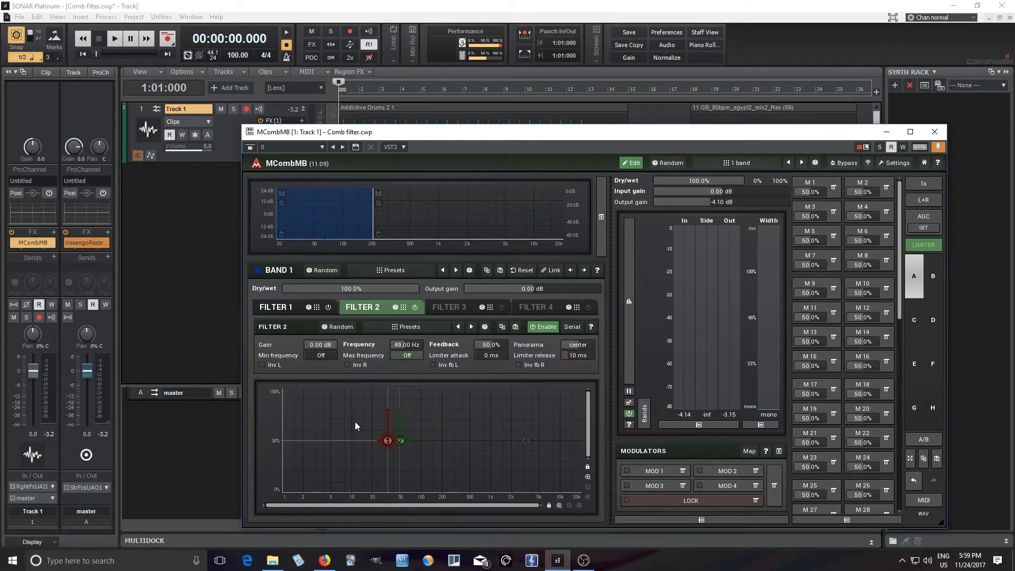
- Audition both filters while moving the band crossover to about 221 Hz, and stop playback
left_click(111, 41)
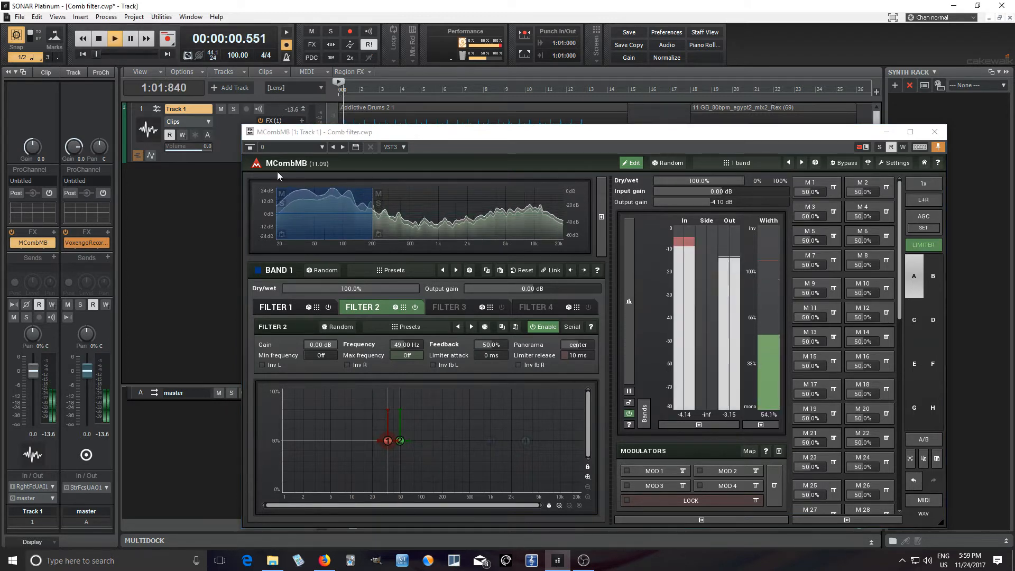
left_click_drag(372, 220, 375, 218)
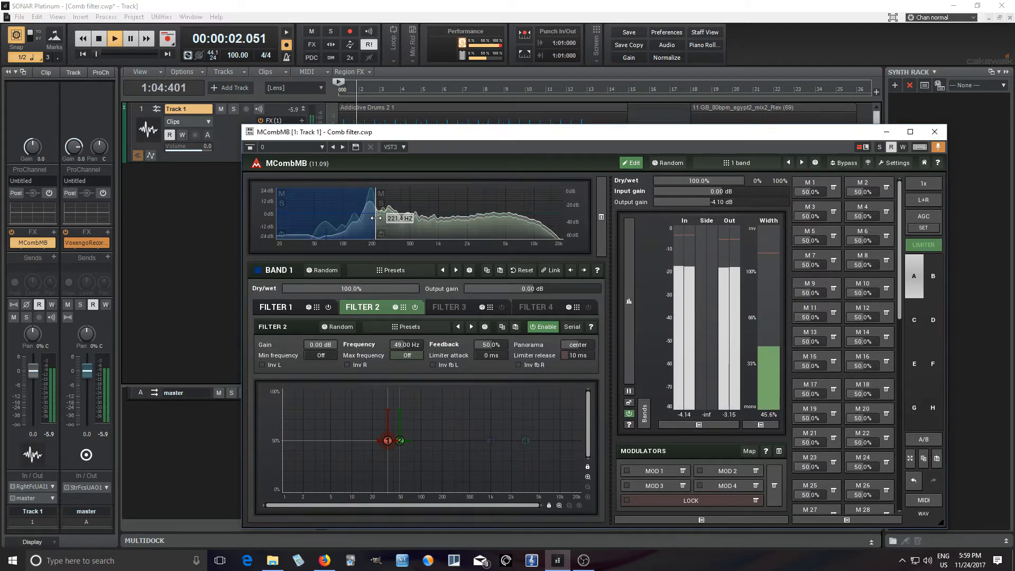
left_click(105, 35)
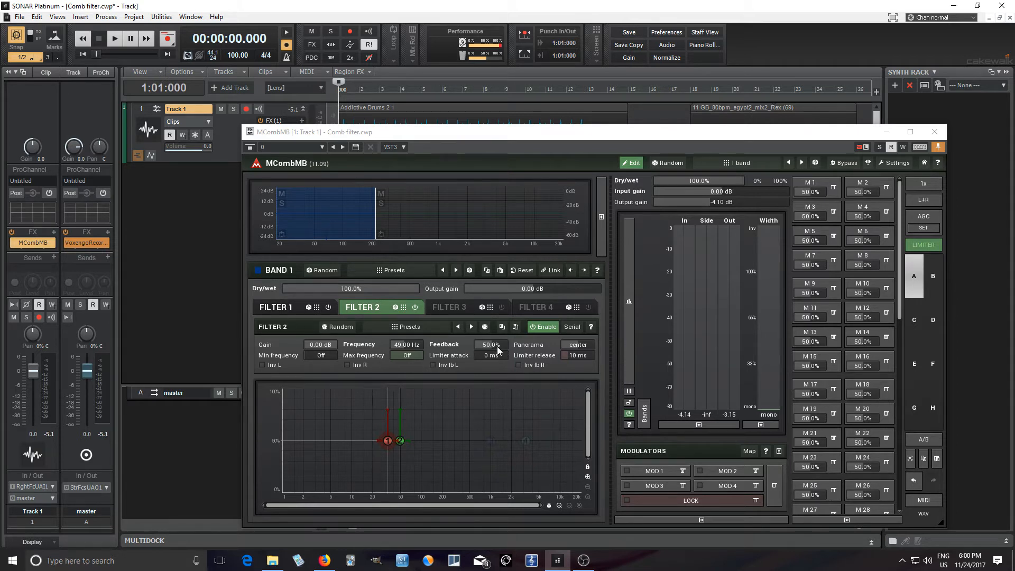
- Try Filter 2's feedback at about 79.4% during playback, stop, and reset the feedback to 50%
key("space")
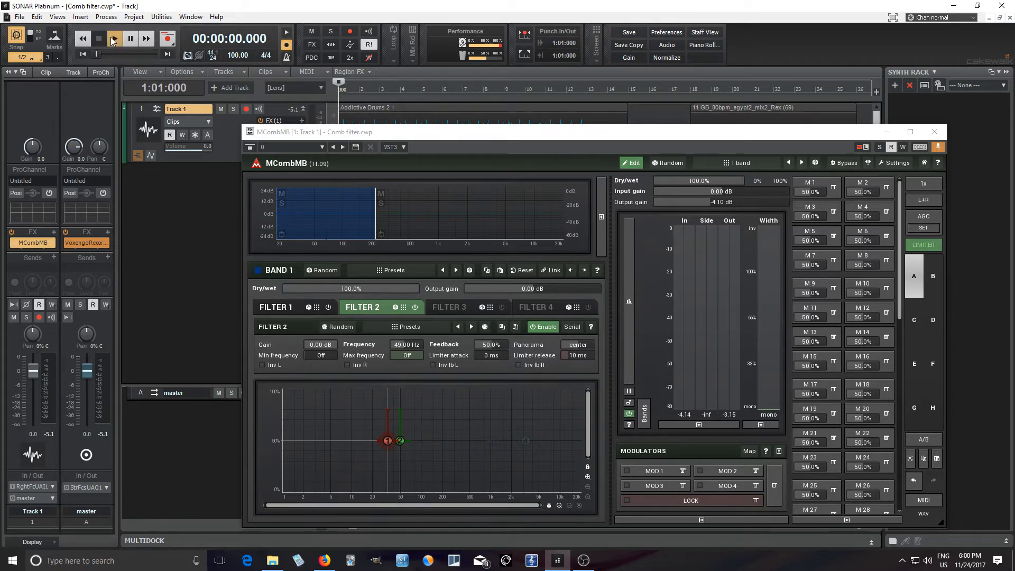
left_click_drag(491, 344, 491, 323)
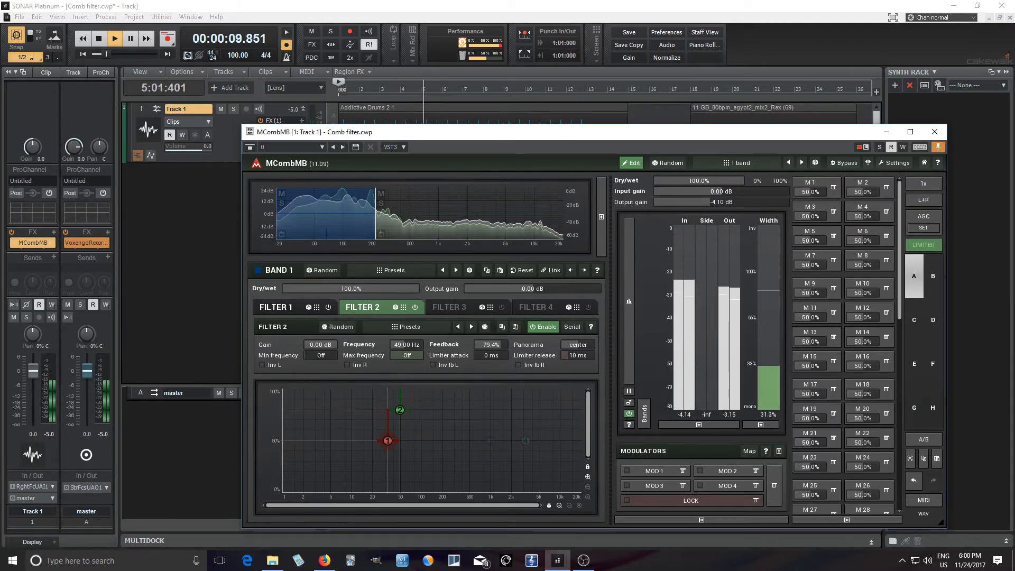
key("space")
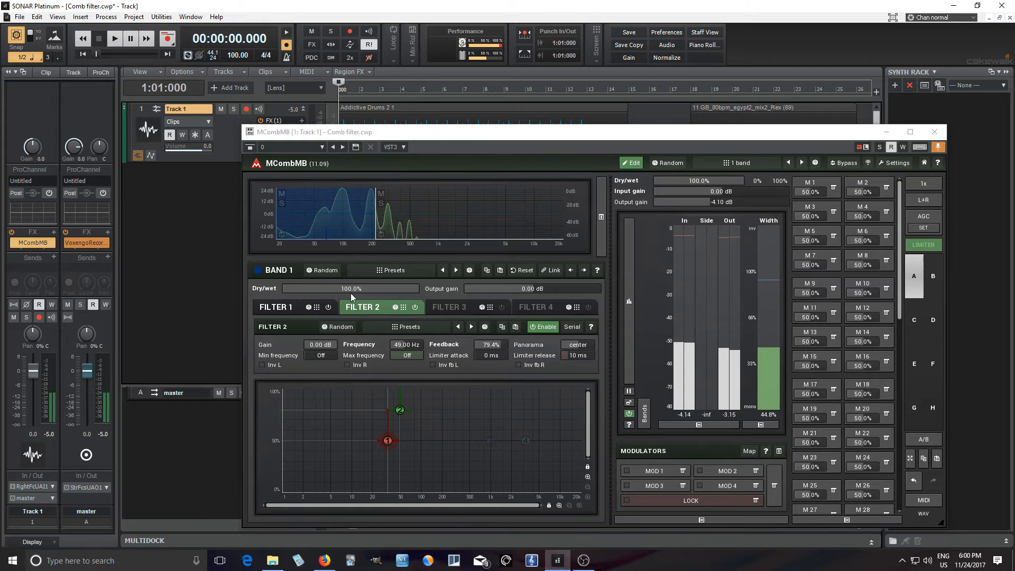
double_click(502, 344)
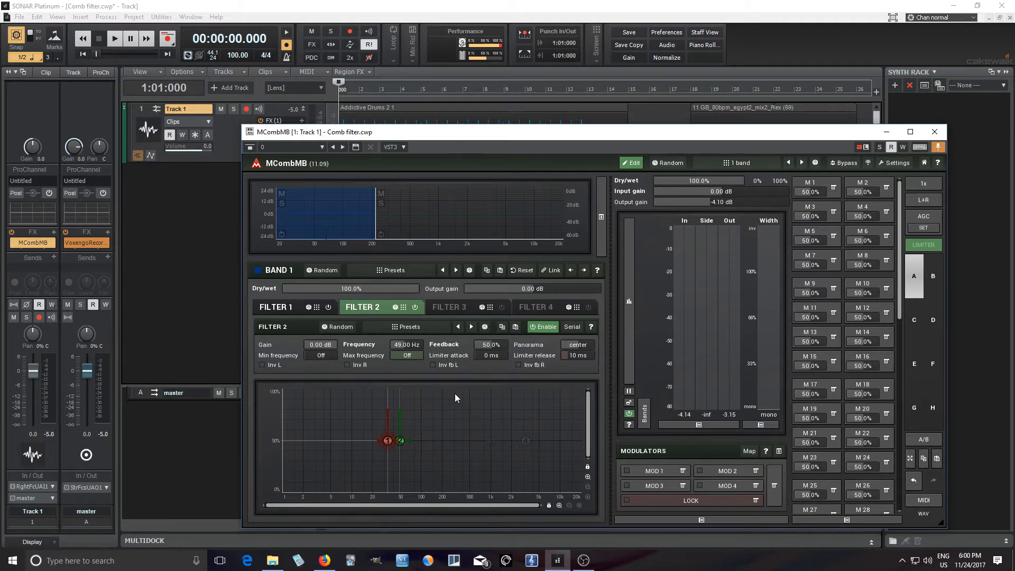
- Raise the band crossover to about 1331 Hz and enable Filter 3 in band 1
left_click_drag(375, 221, 450, 221)
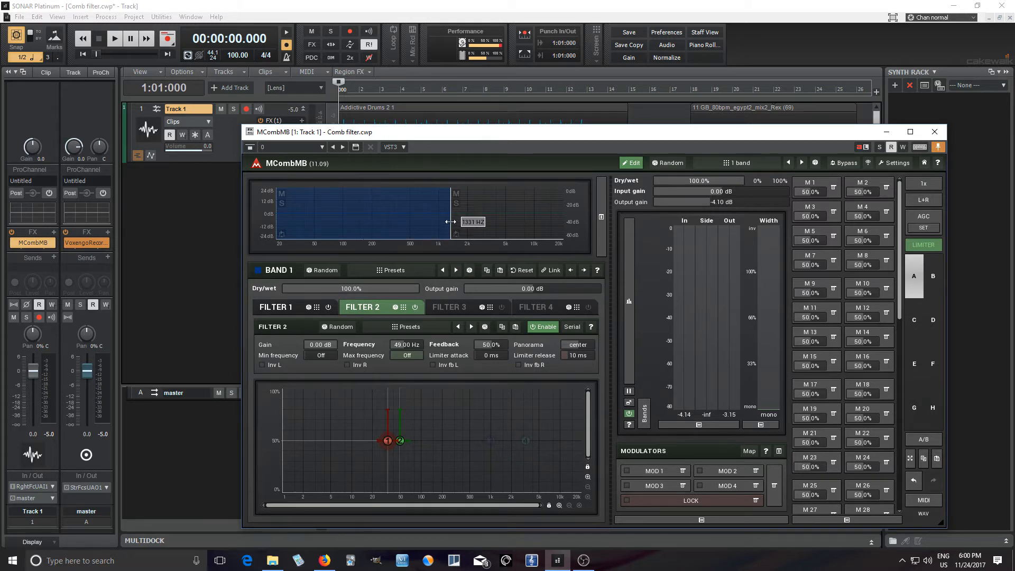
left_click(449, 310)
left_click(502, 308)
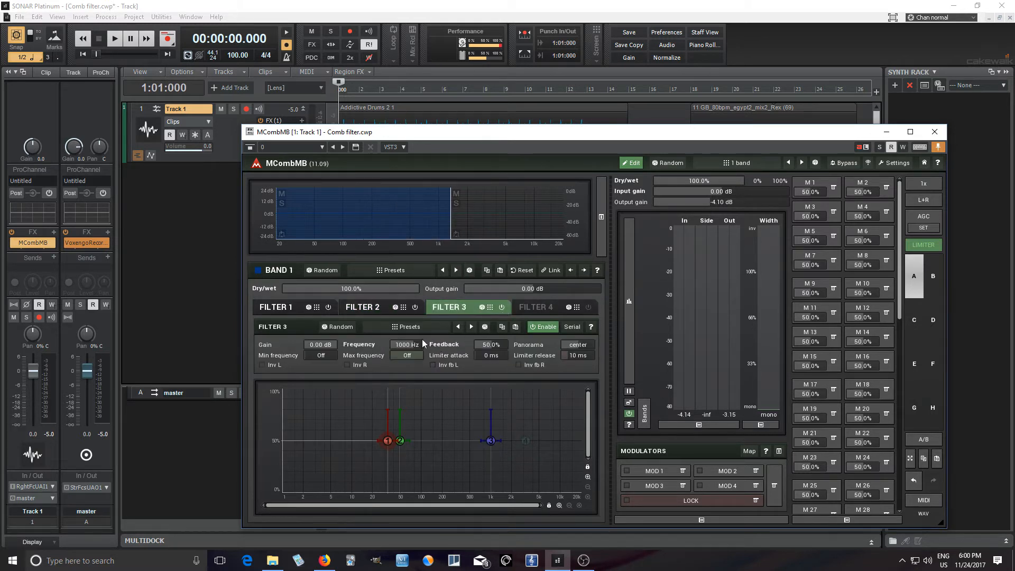
- Set Filter 3's frequency in band 1 to the low E note, 82.41 Hz, using the note keyboard
double_click(402, 344)
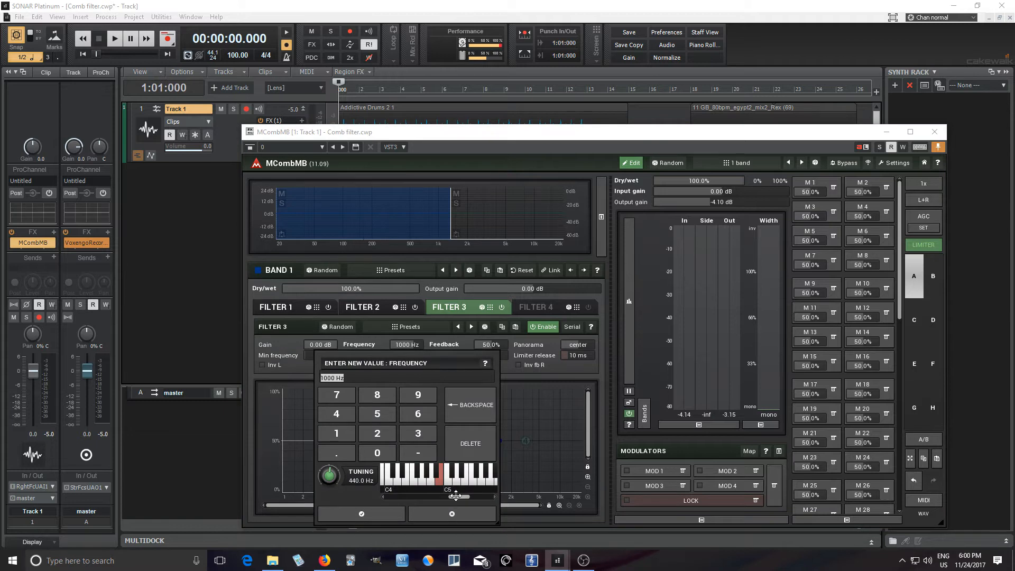
left_click_drag(453, 497, 419, 494)
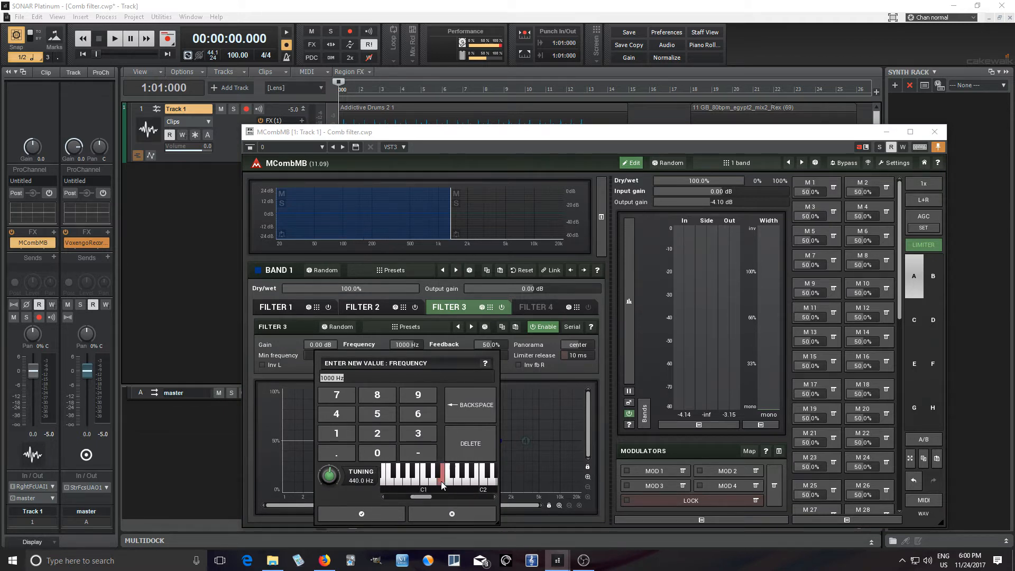
left_click(441, 481)
left_click(361, 513)
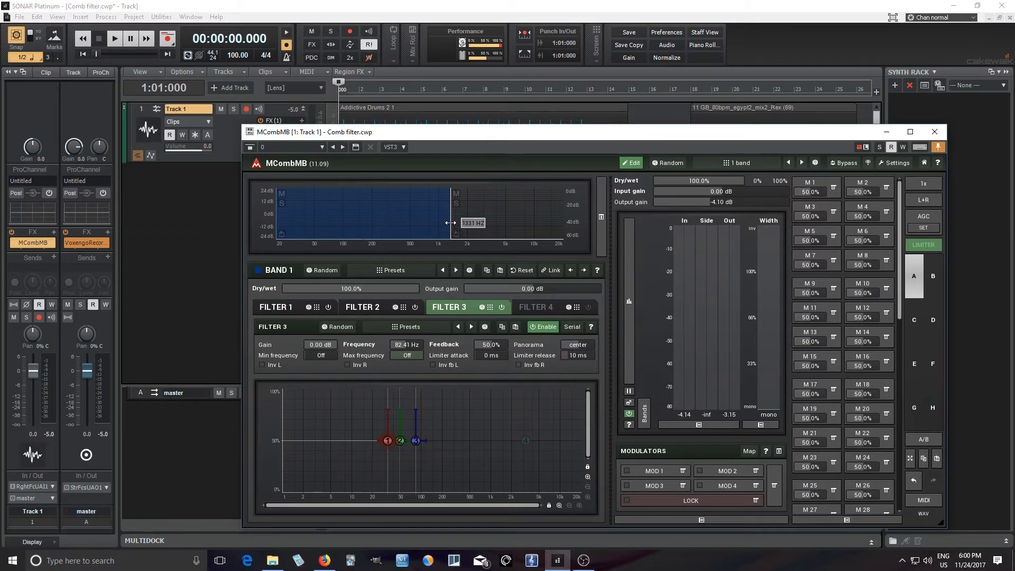
- Lower the band crossover to about 944 Hz, audition all three filters while lowering it further to just below 500 Hz, and stop playback
mouse_move(450, 223)
left_mouse_down()
mouse_move(420, 218)
mouse_move(435, 218)
left_mouse_up()
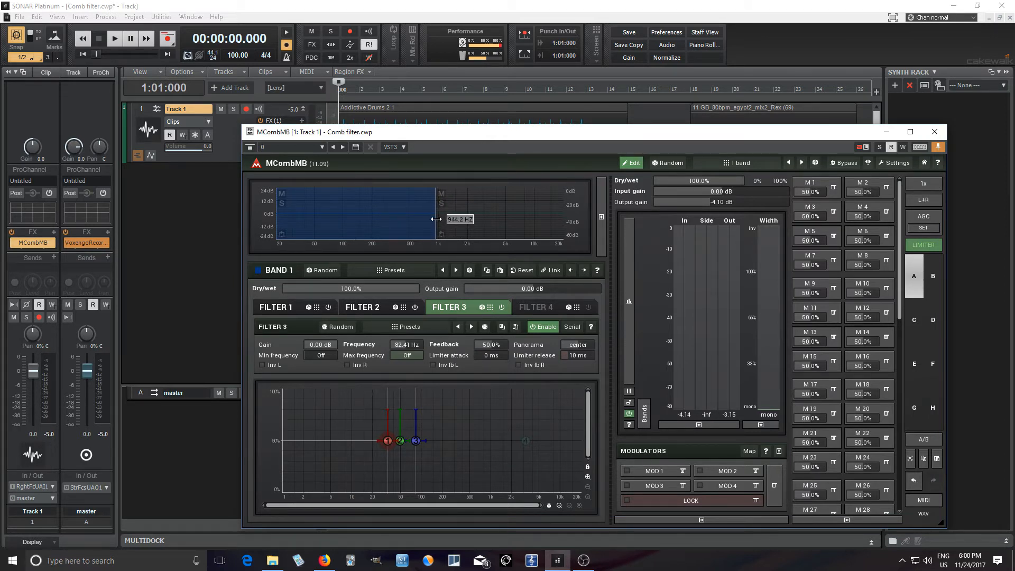
left_click(114, 38)
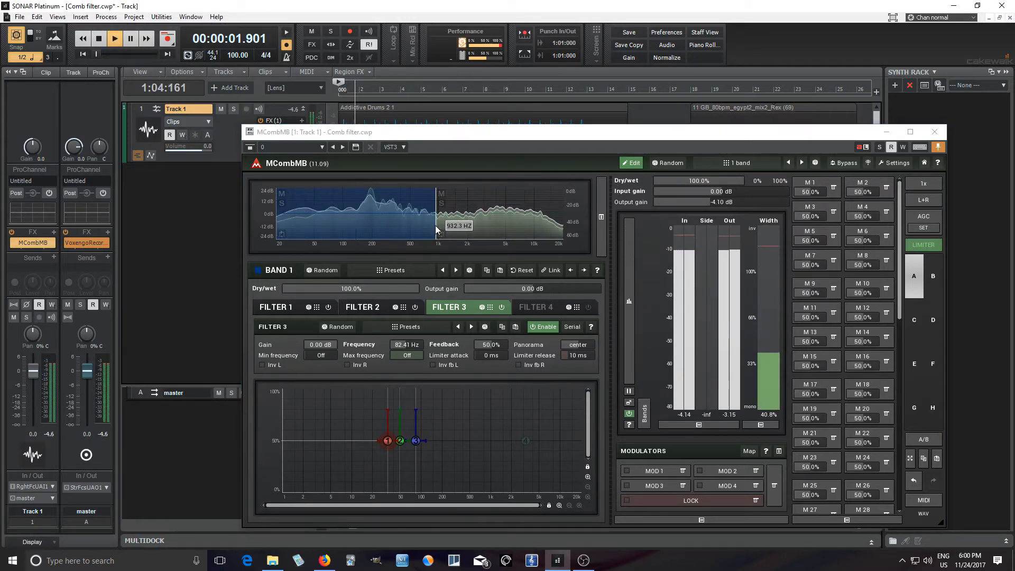
left_click_drag(435, 226, 424, 225)
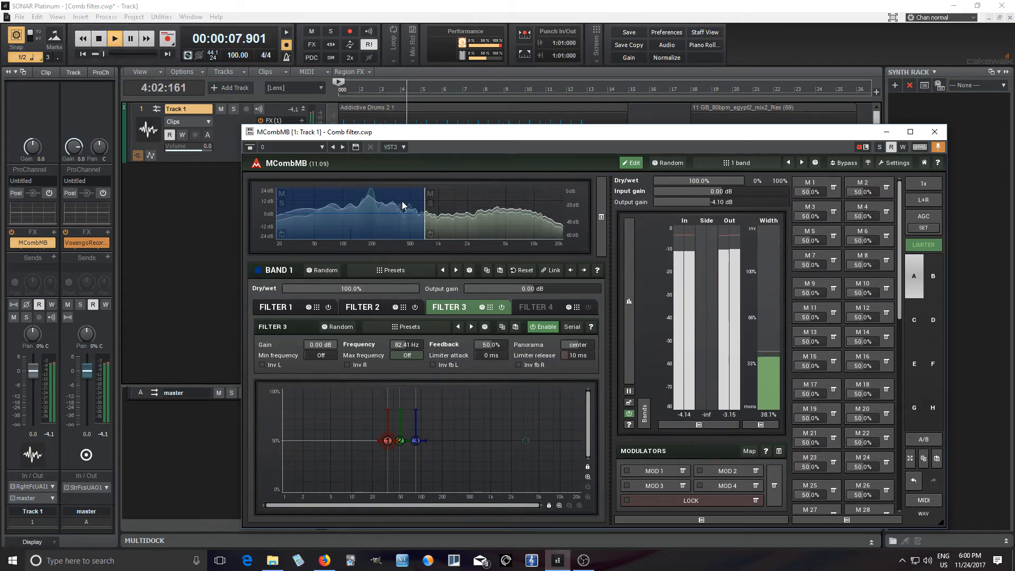
left_click_drag(429, 226, 403, 222)
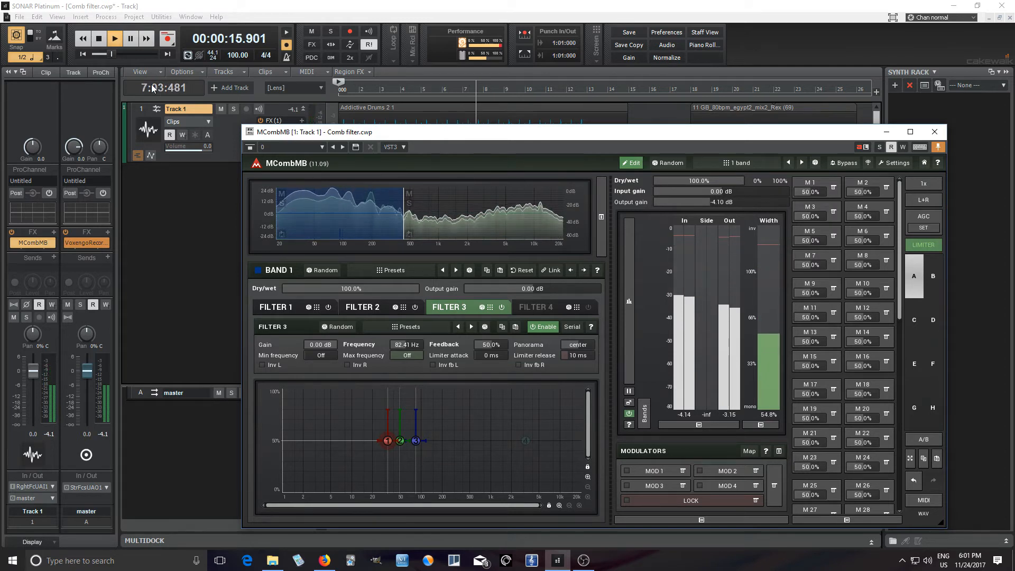
left_click(98, 40)
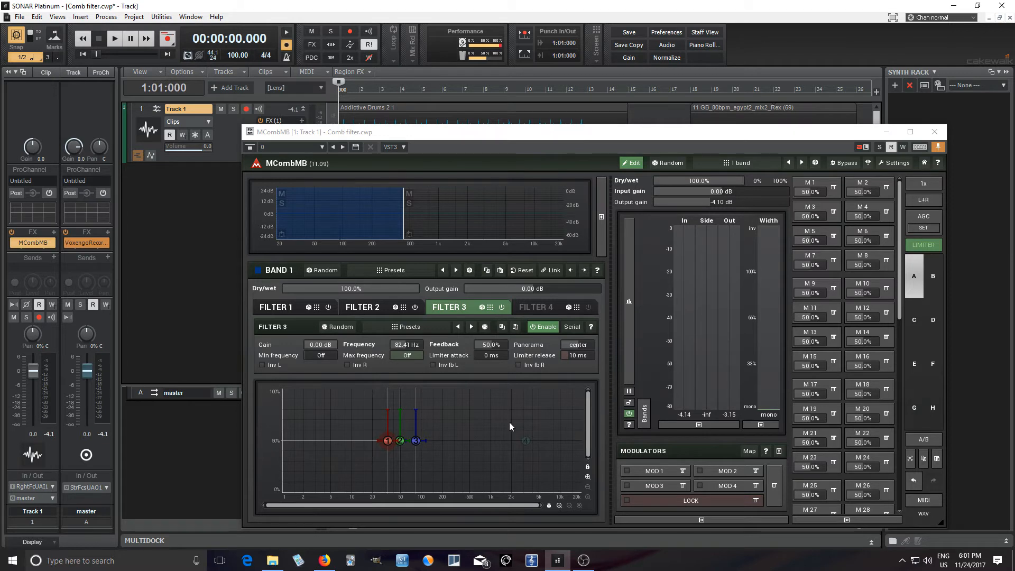
- Disable Filters 3 and 2 in band 1 and display Filter 1's settings
left_click(503, 307)
left_click(416, 309)
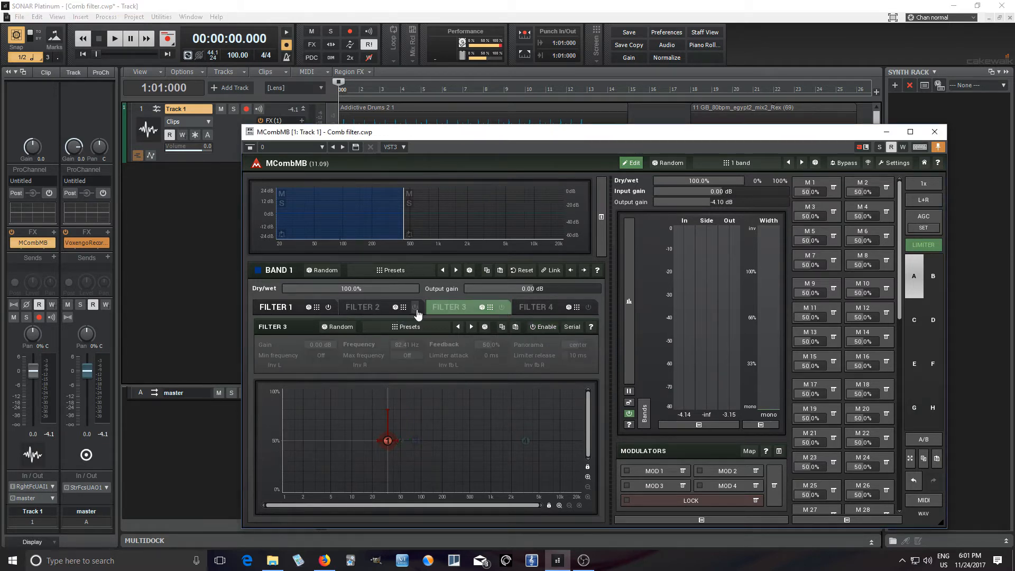
left_click(275, 309)
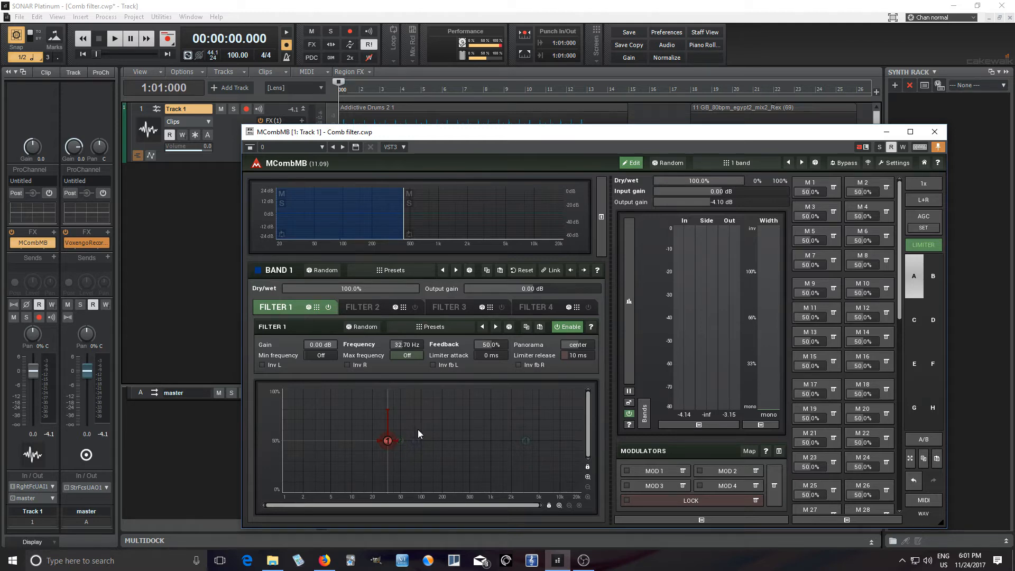
- Assign band 1 Filter 1's frequency to multiparameter M1 by learning it from a frequency change, and open M1's settings
left_click(834, 187)
left_click(835, 233)
left_click_drag(408, 347, 416, 346)
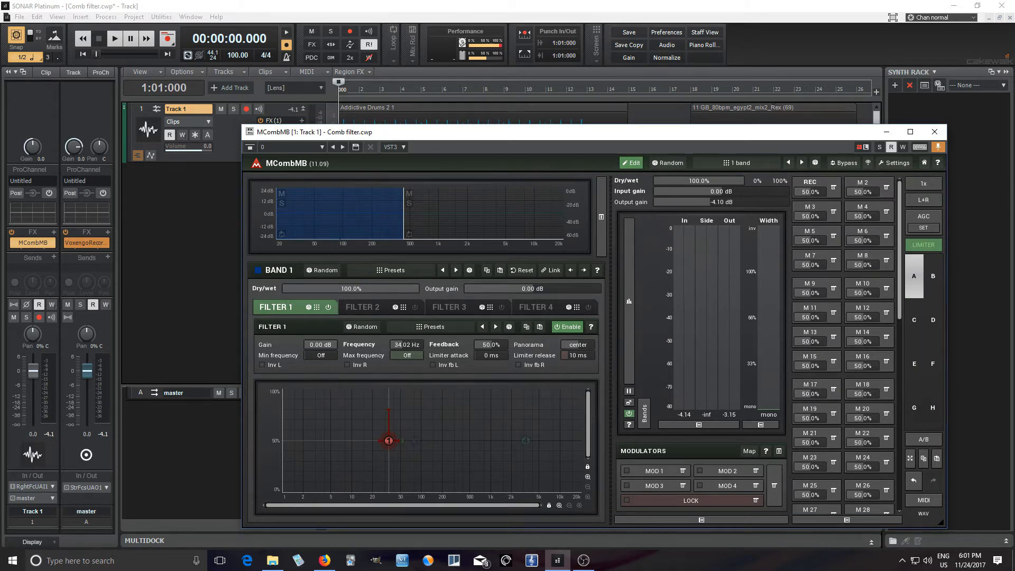
left_click(812, 191)
left_click(812, 188)
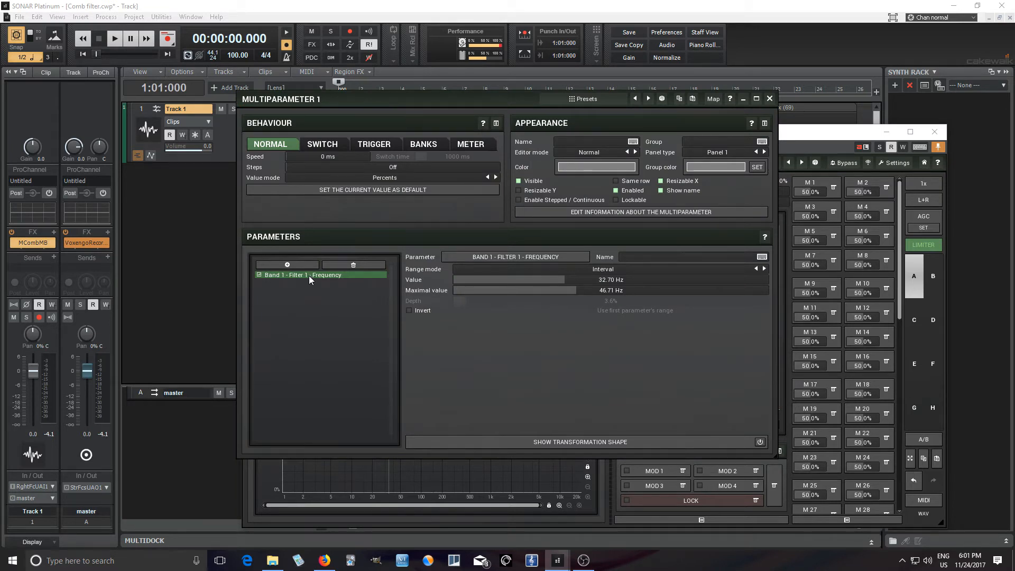
- Switch multiparameter 1 to Banks mode with the number of banks set to 2, and close its settings
left_click_drag(366, 113, 414, 220)
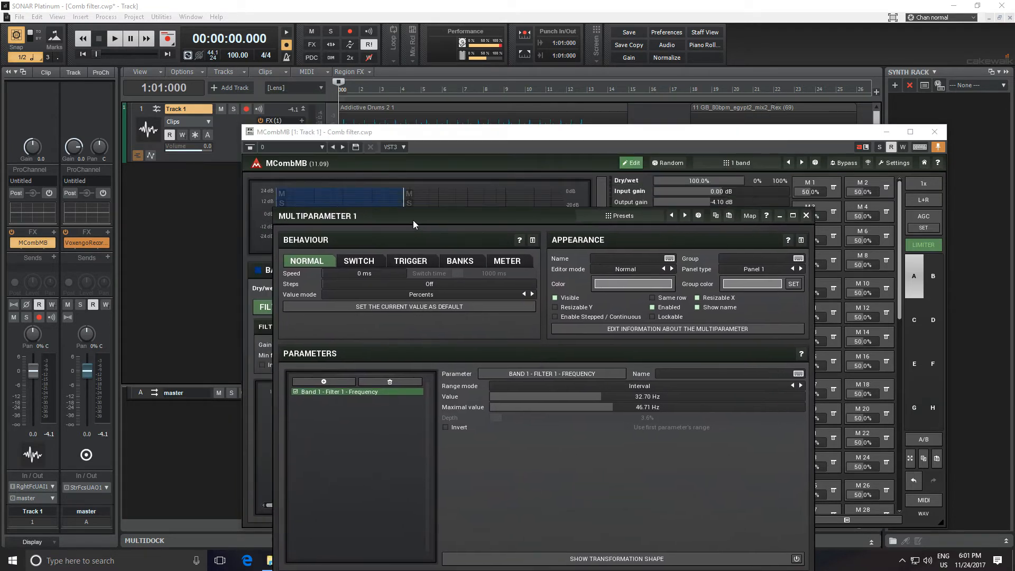
left_click(466, 264)
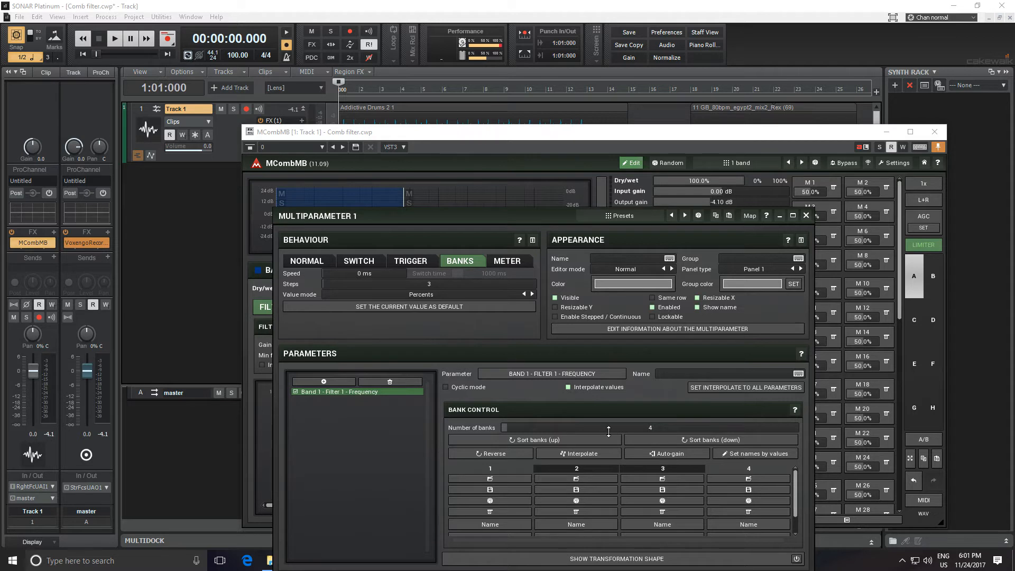
left_click_drag(608, 431, 608, 447)
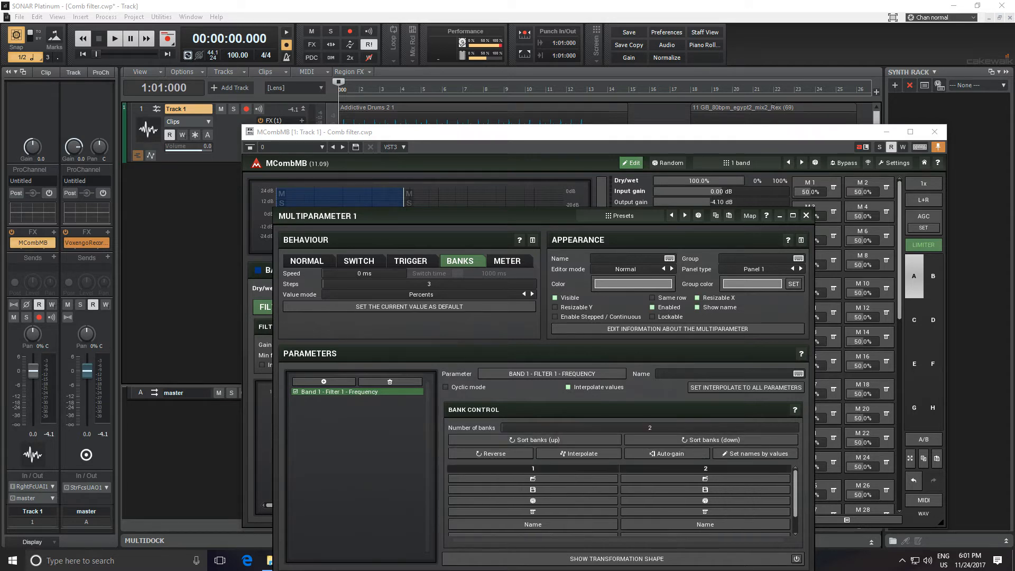
left_click(805, 215)
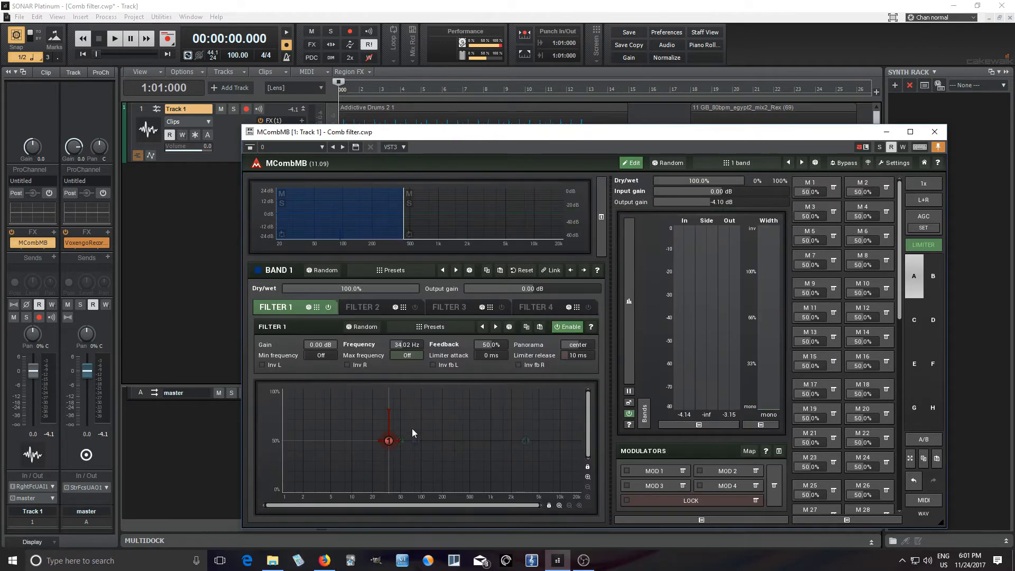
- Set Filter 1's frequency to the low C note, 32.70 Hz, and check the bank values in multiparameter 1
double_click(410, 345)
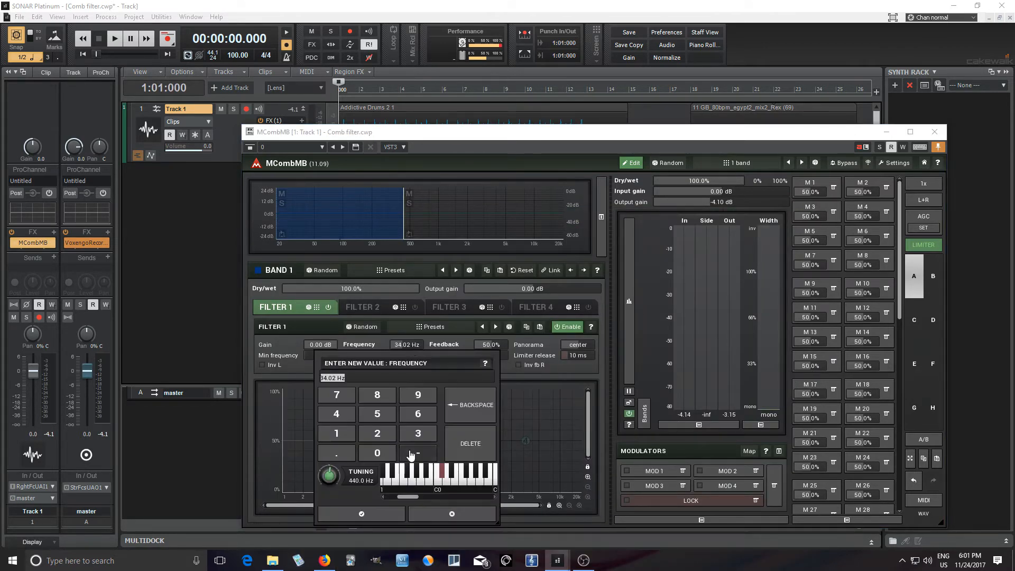
left_click(436, 481)
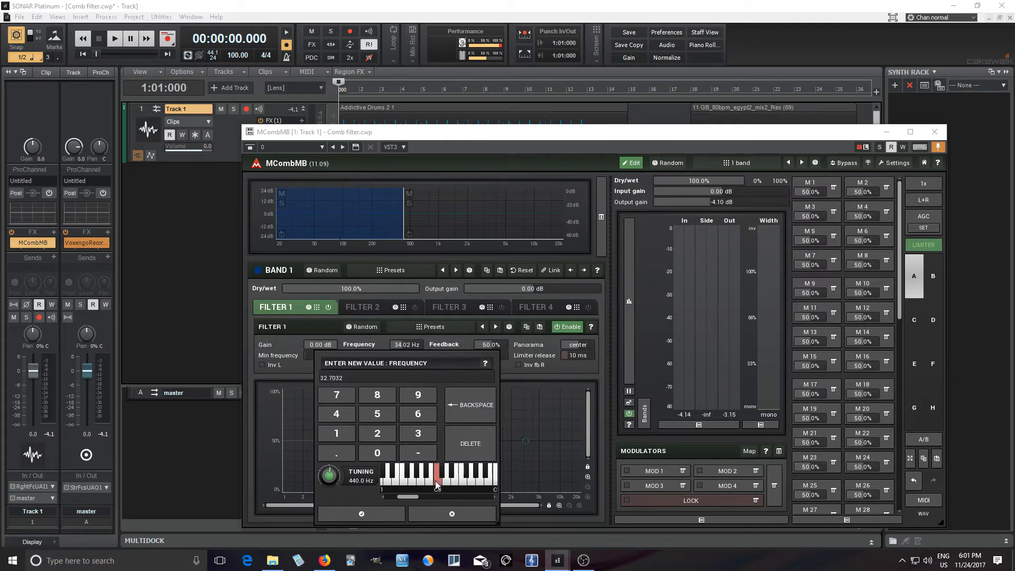
left_click(383, 516)
left_click(809, 183)
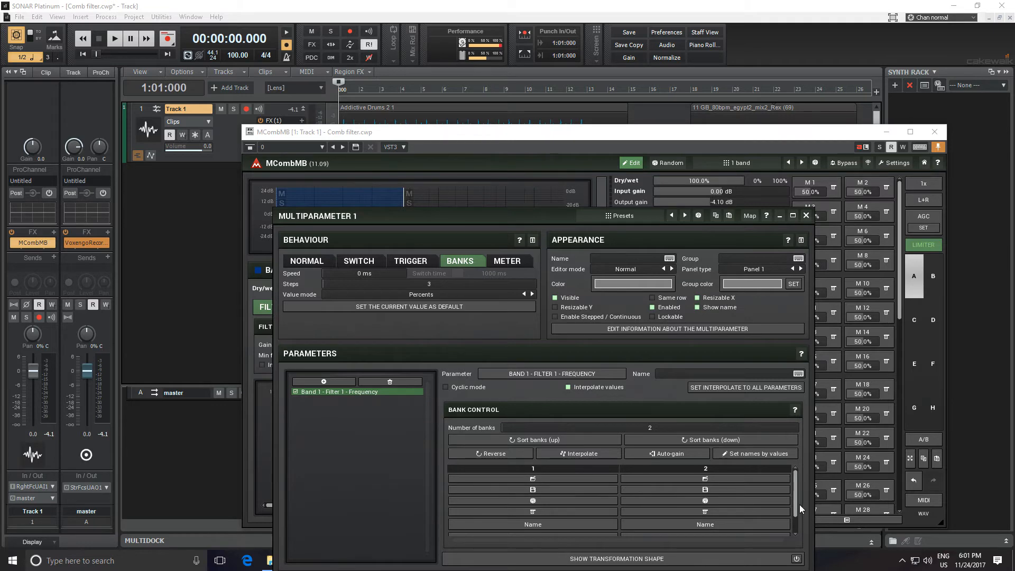
left_click_drag(796, 505, 803, 542)
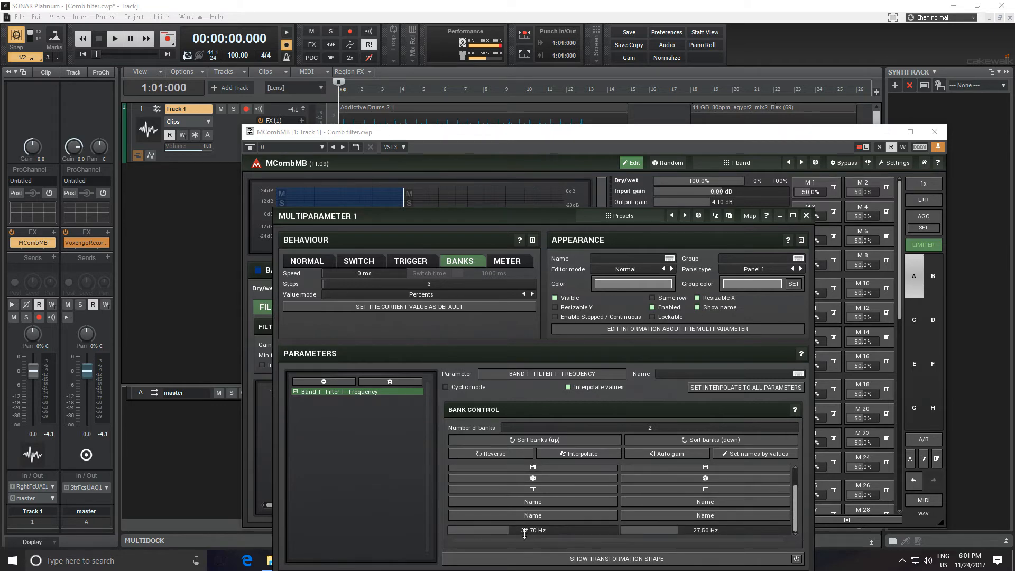
left_click(805, 215)
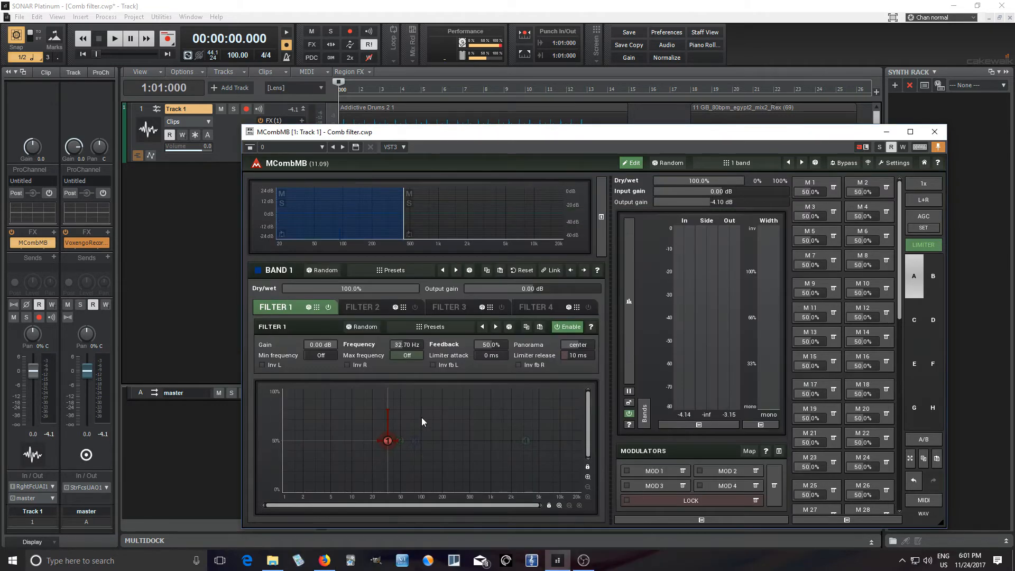
- Set Filter 1's frequency to the F note, 43.65 Hz, and store it in bank 2 of multiparameter 1
double_click(406, 344)
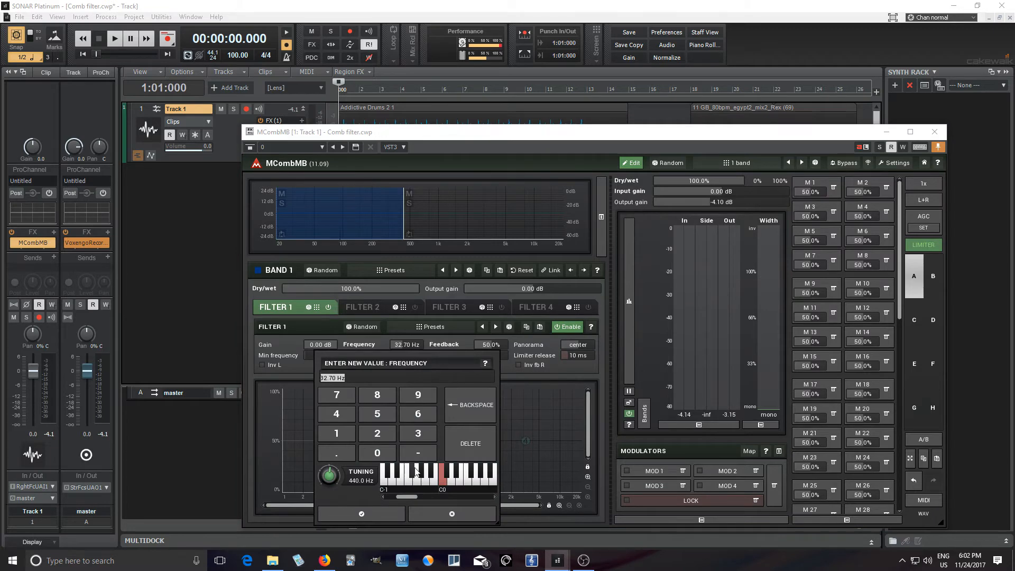
left_click(468, 483)
left_click(372, 514)
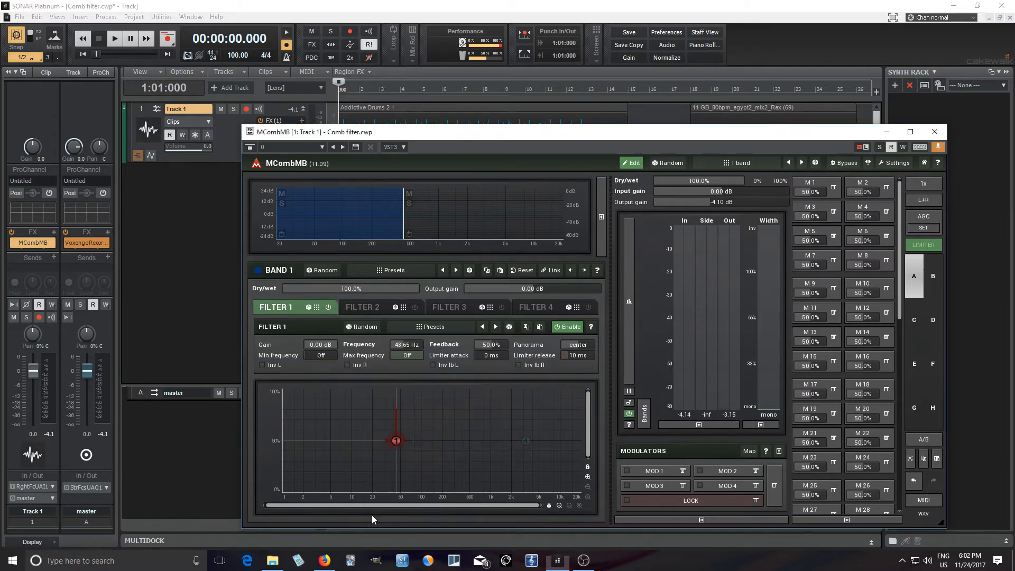
left_click(819, 185)
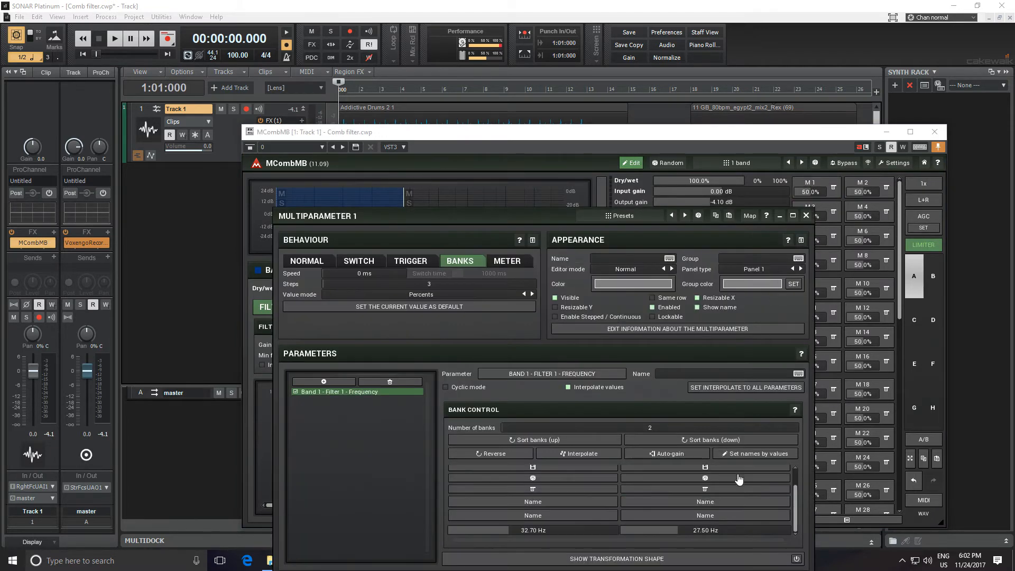
left_click(707, 468)
left_click(805, 216)
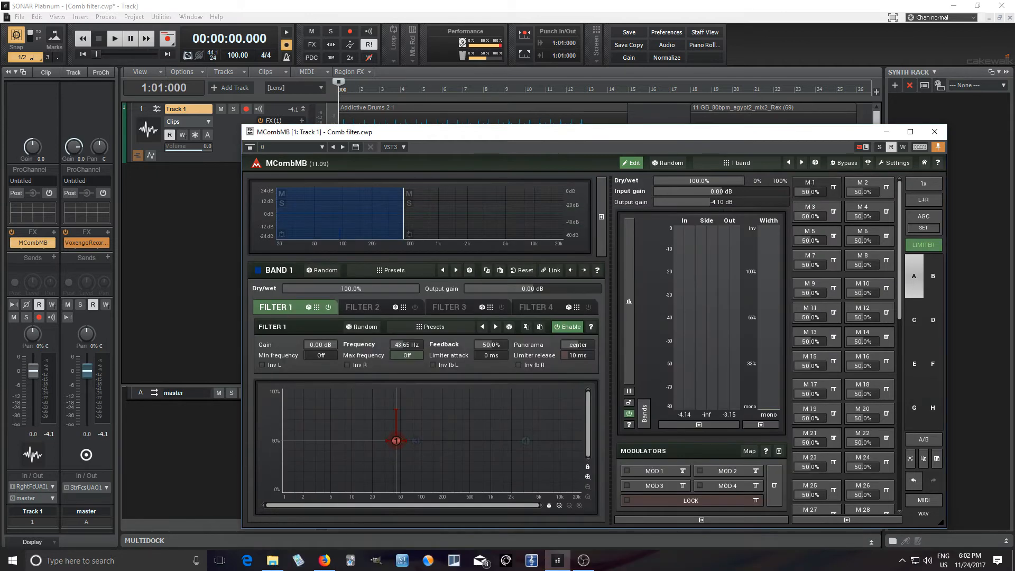
- Lower multiparameter M1 to 0% and check the frequencies stored in its two banks
left_click_drag(811, 192, 811, 209)
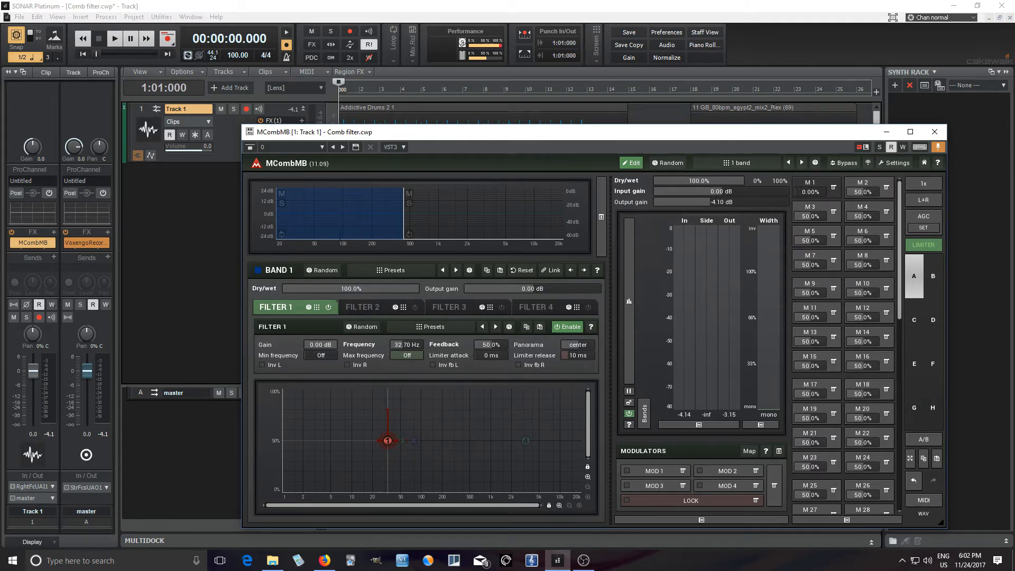
left_click(812, 184)
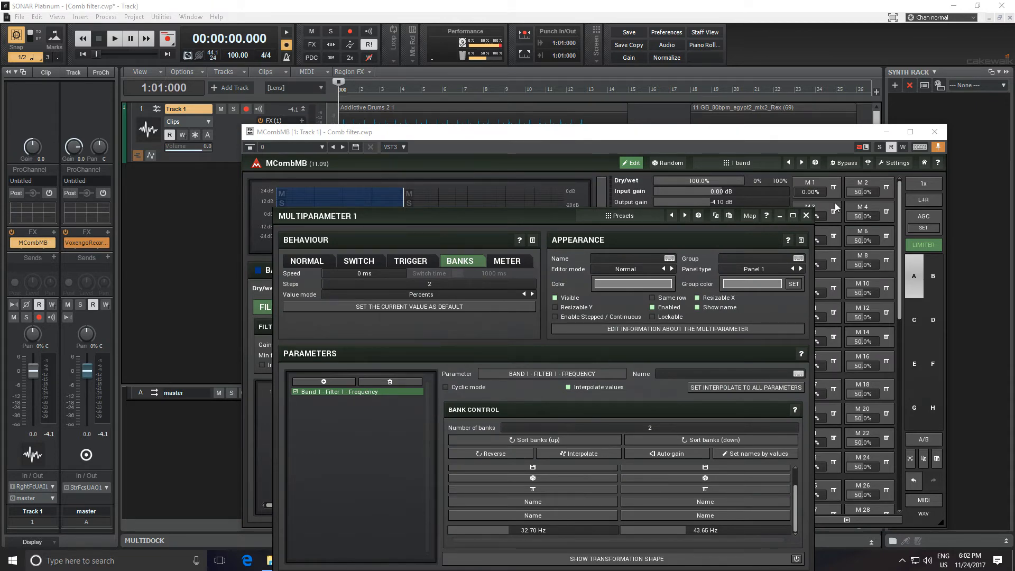
left_click(806, 215)
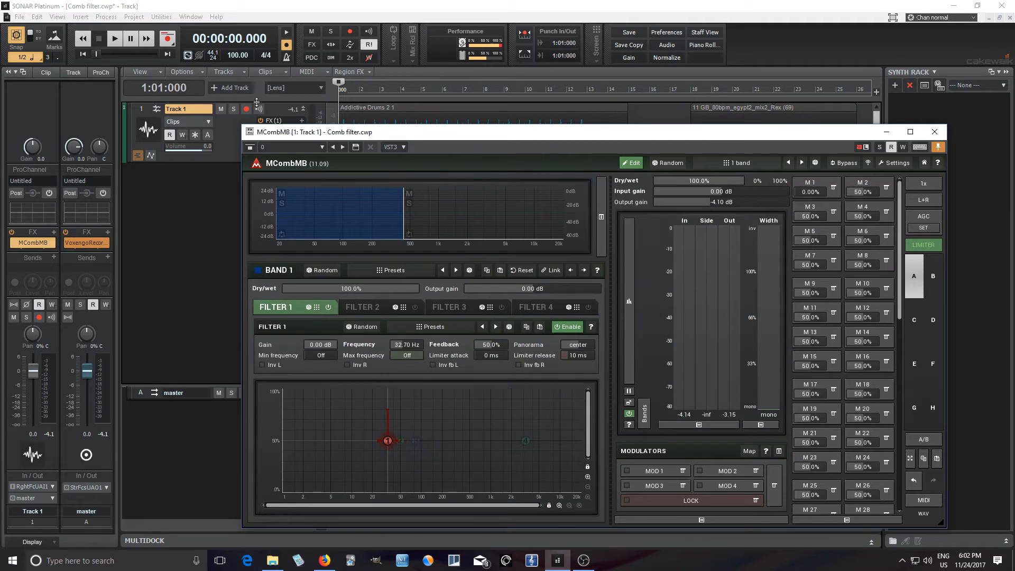
- Play the drum track and sweep multiparameter M1 up to 100% and back to 0%
left_click(115, 40)
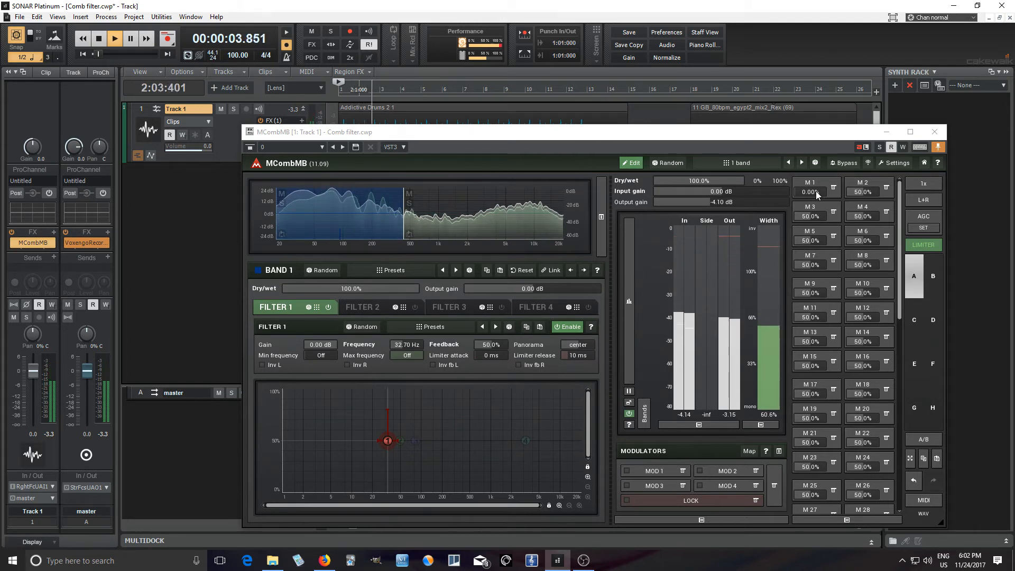
left_click_drag(816, 191, 816, 159)
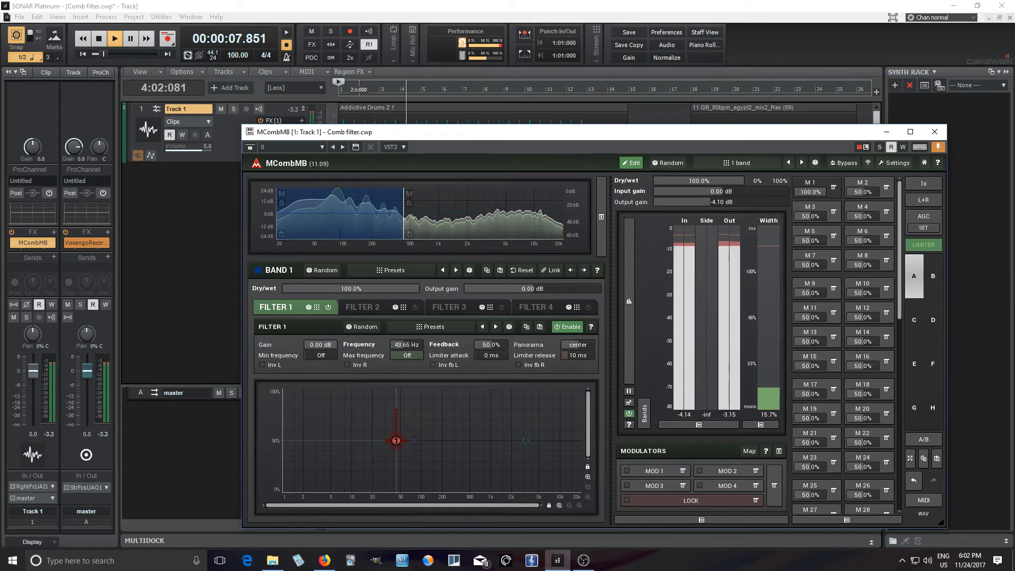
left_click_drag(811, 191, 811, 224)
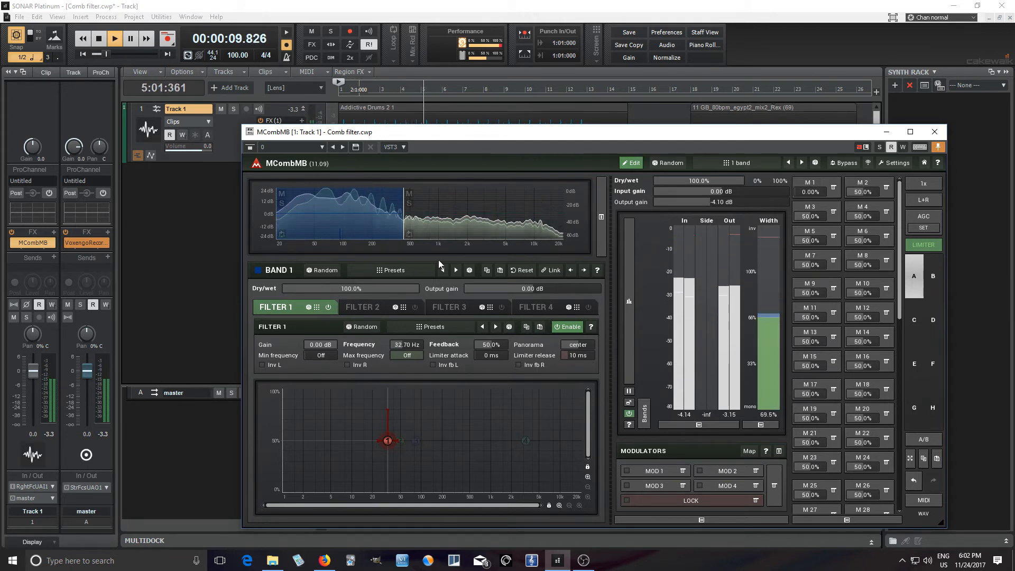
- Lower the band crossover to about 200 Hz during playback, raise multiparameter M1 to 100%, and stop
left_click_drag(404, 220, 371, 221)
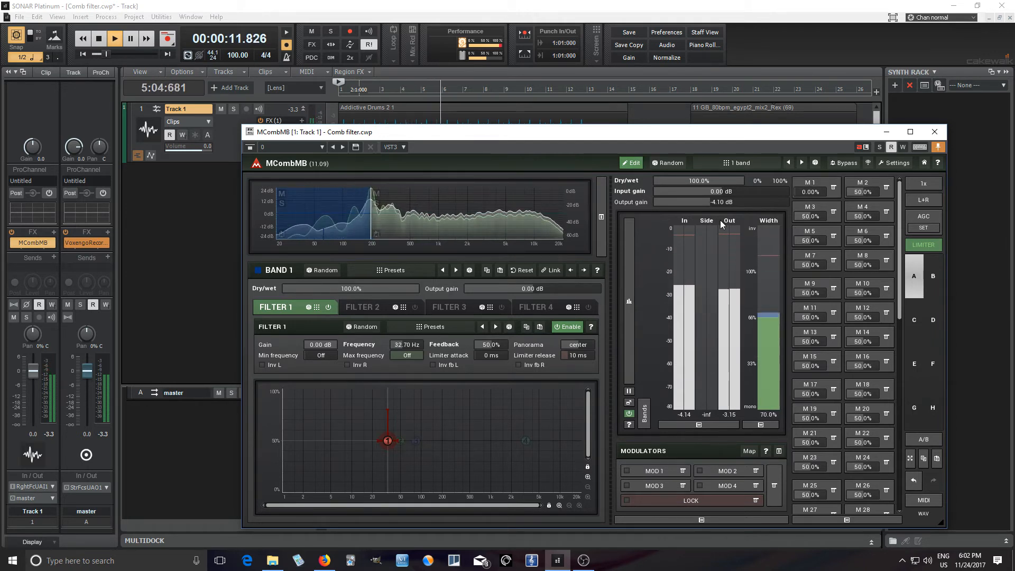
scroll(814, 191, "up", 10)
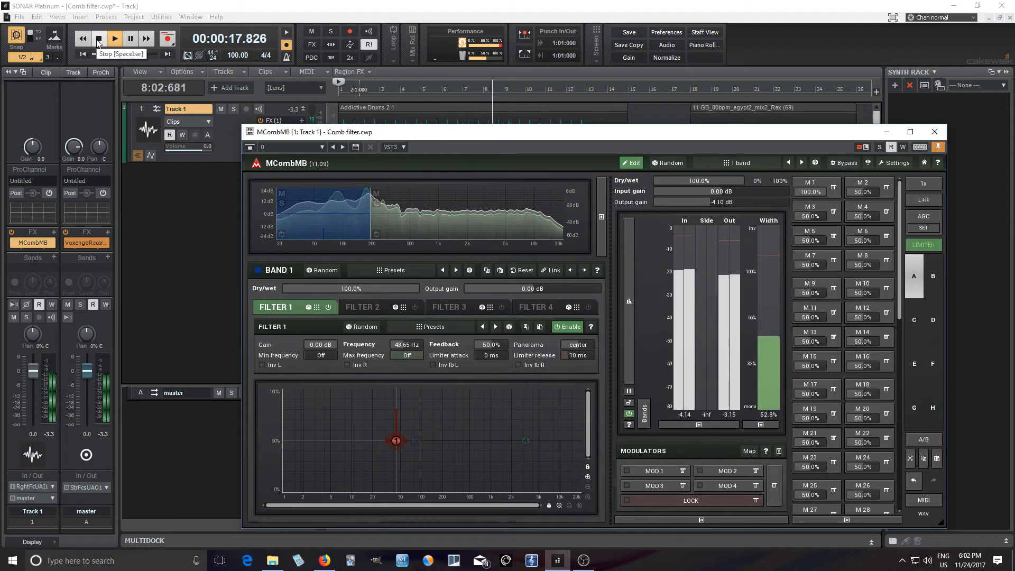
left_click(98, 39)
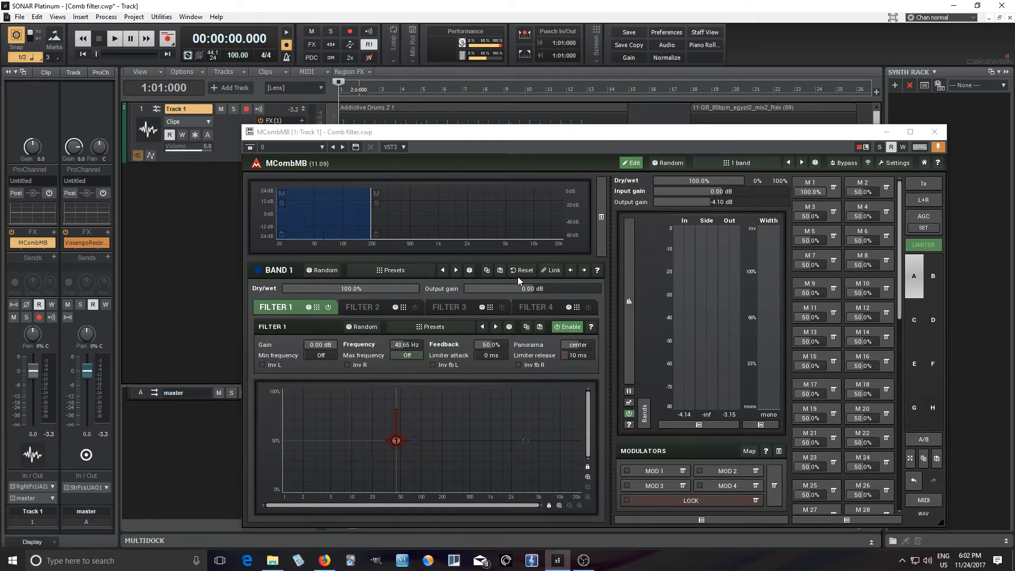
- Load the "vid demo" preset from the custom preset folder and try out its Chords multiparameter
left_click(754, 165)
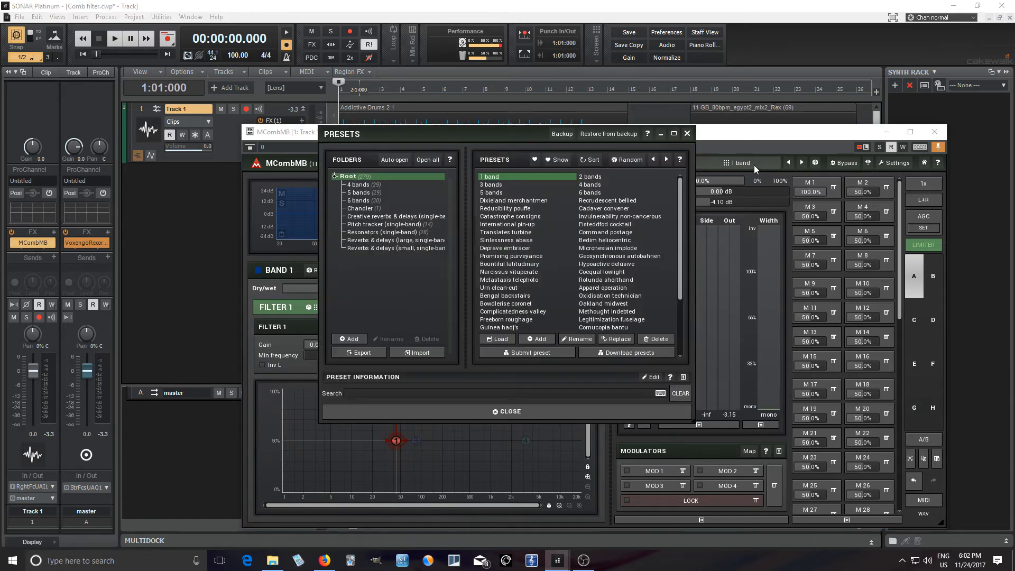
left_click(373, 209)
left_click(489, 180)
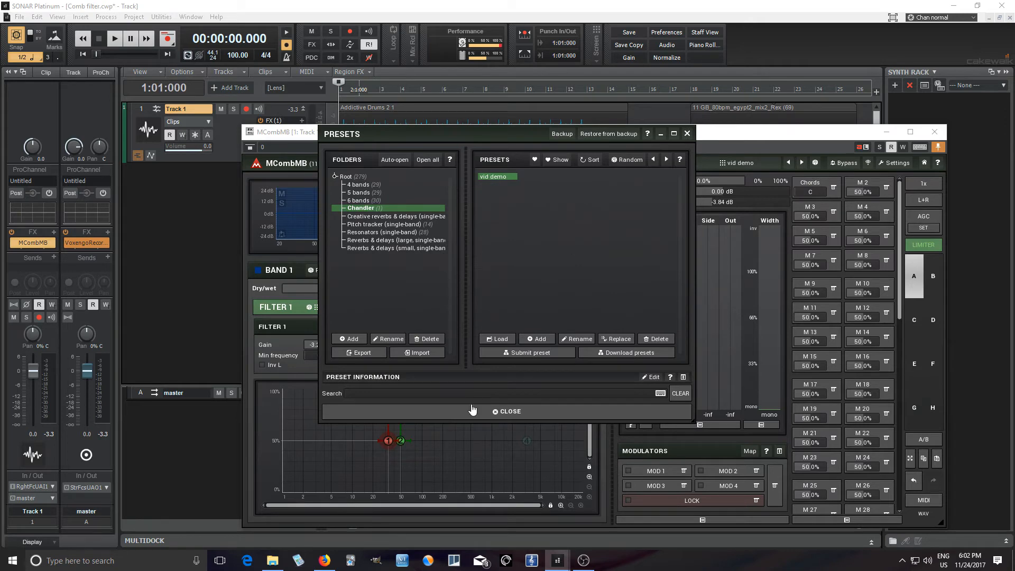
left_click(487, 413)
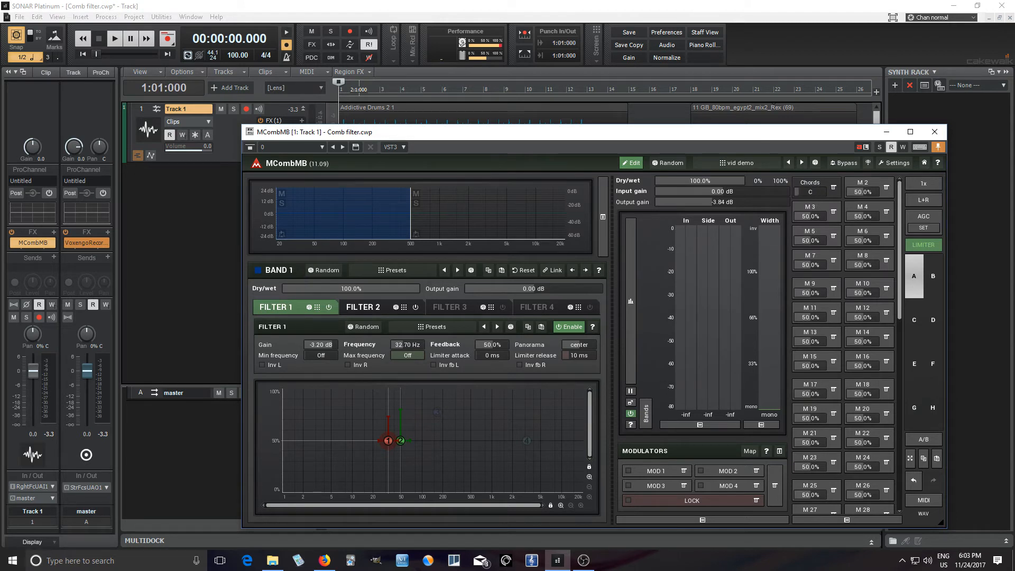
left_click_drag(809, 192, 821, 192)
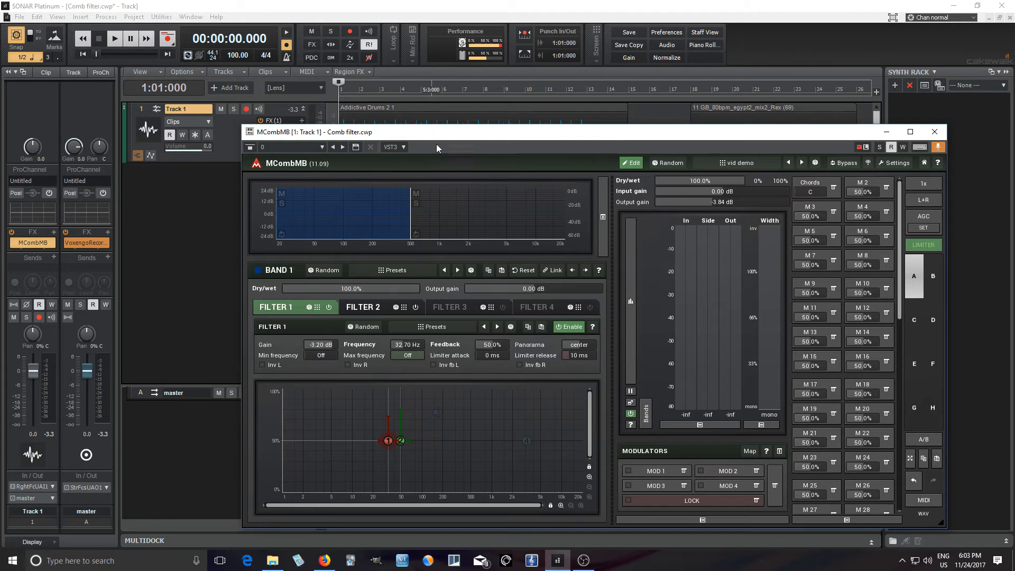
- Show Track 1's automation lane, enlarge it, and assign its envelope to MCombMB's Chords multiparameter
left_click_drag(425, 133, 445, 159)
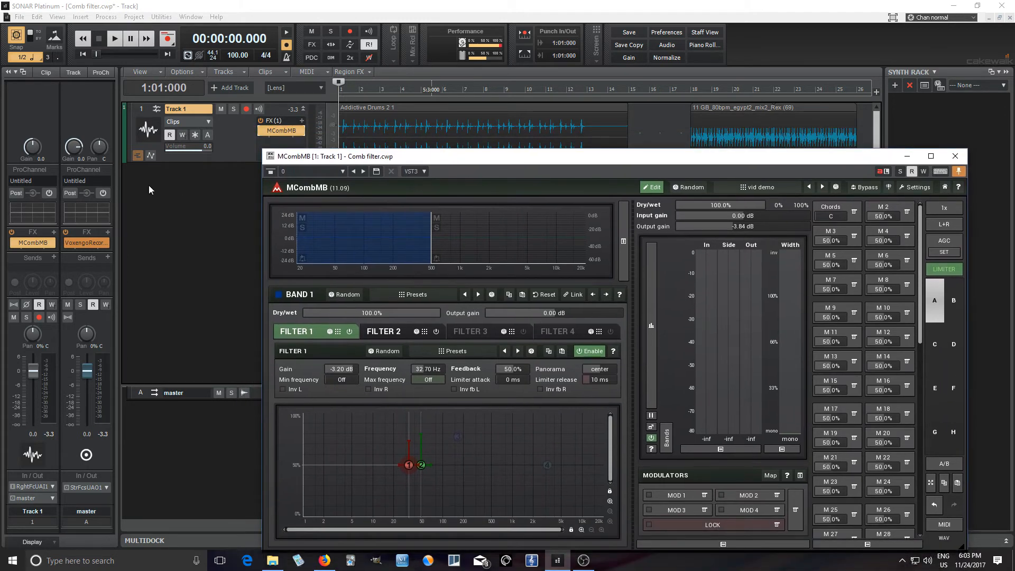
left_click(151, 155)
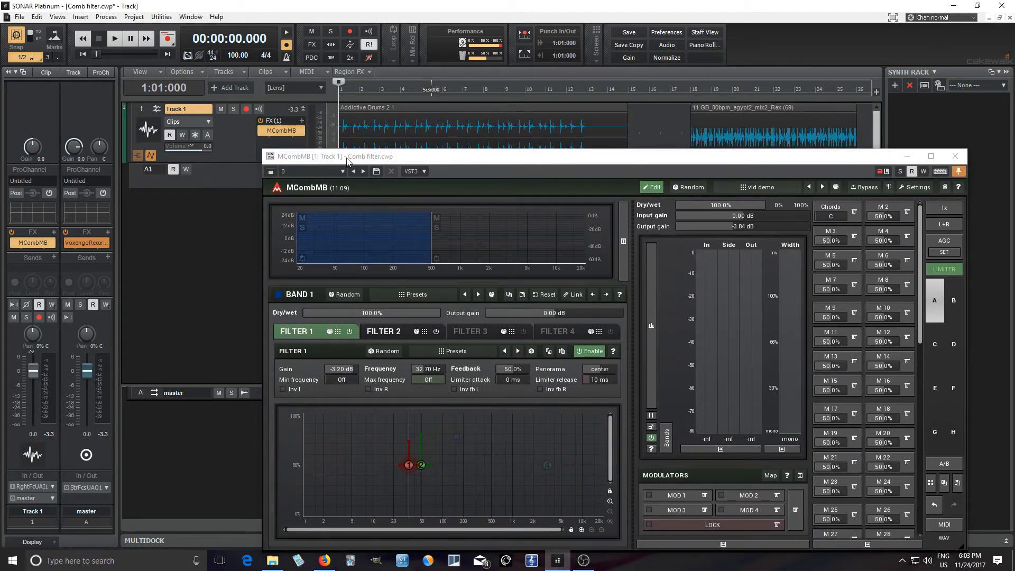
left_click_drag(348, 160, 306, 243)
left_click(275, 185)
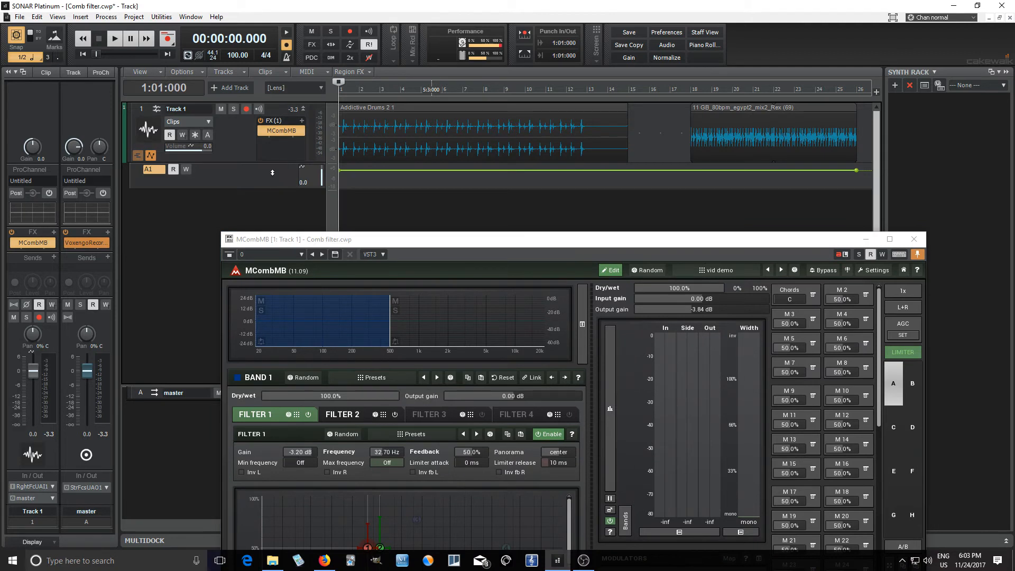
left_click_drag(231, 189, 230, 207)
left_click(187, 183)
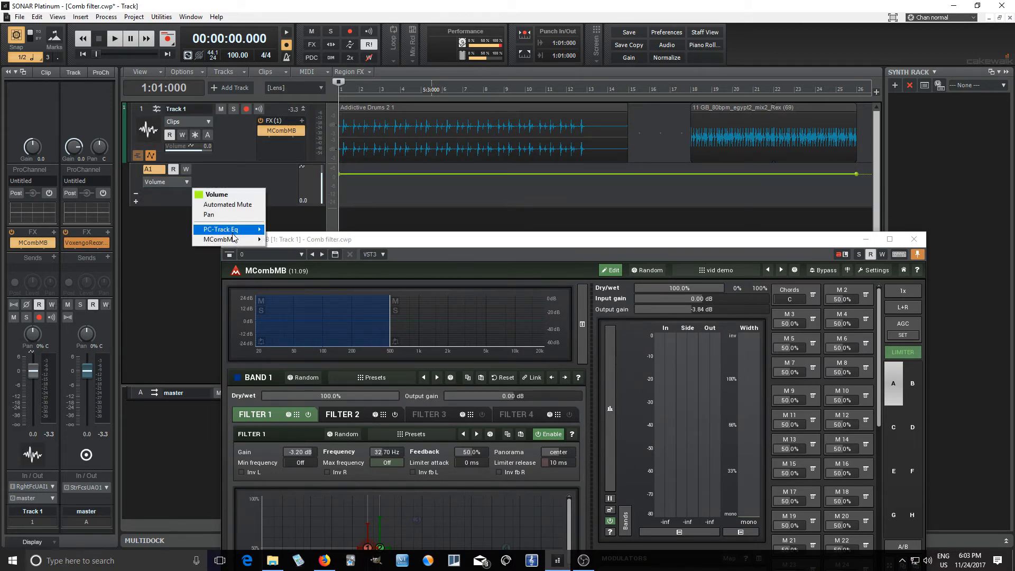
mouse_move(227, 239)
left_click(316, 24)
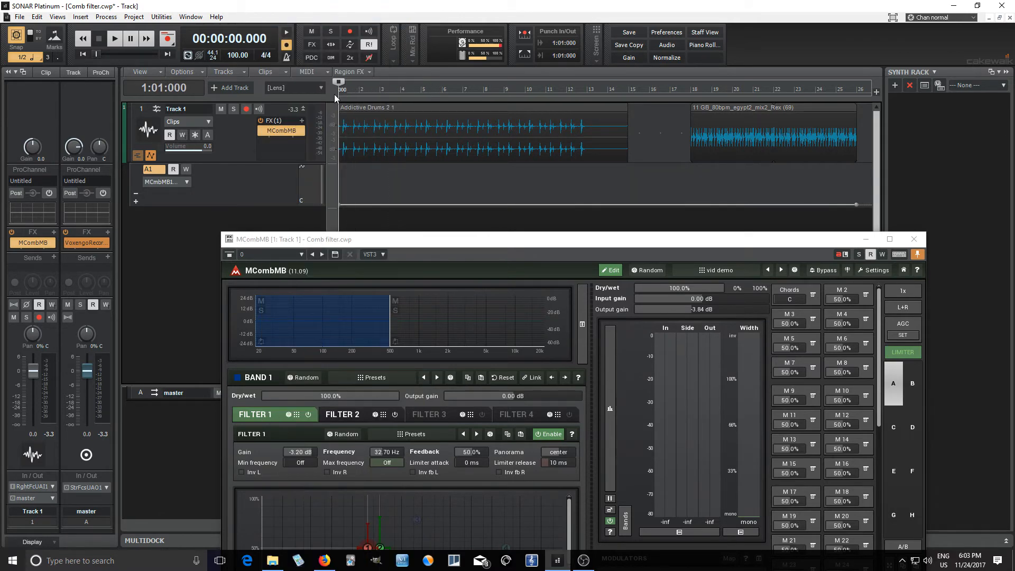
- Raise the Chords automation by about 33% over bars 3 to 5, and to a higher level over bars 5 to 7
left_click_drag(376, 91, 421, 89)
mouse_move(410, 182)
left_mouse_down()
mouse_move(410, 160)
mouse_move(411, 169)
left_mouse_up()
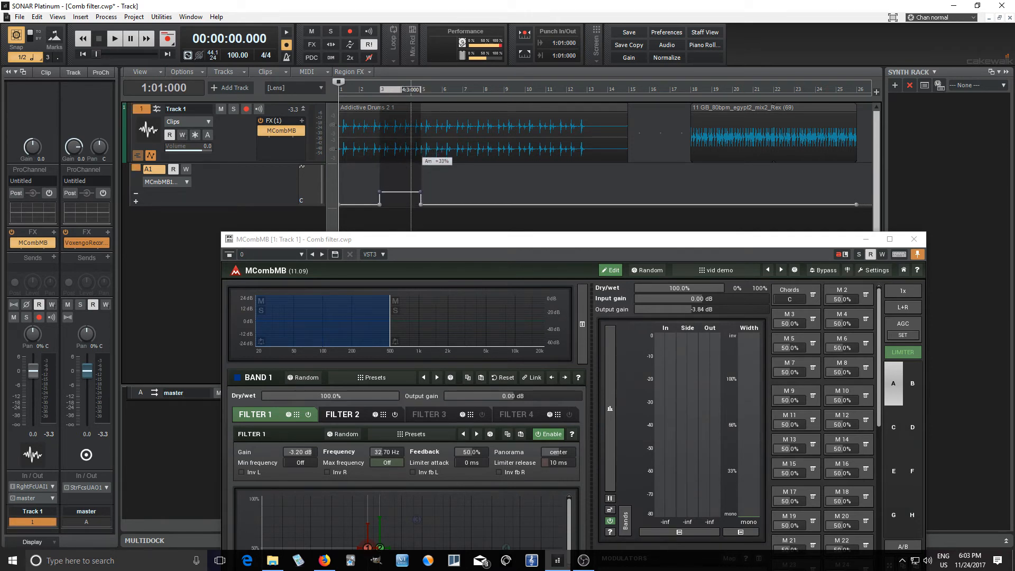
left_click(428, 93)
left_click_drag(425, 91, 463, 92)
left_click_drag(445, 174, 445, 146)
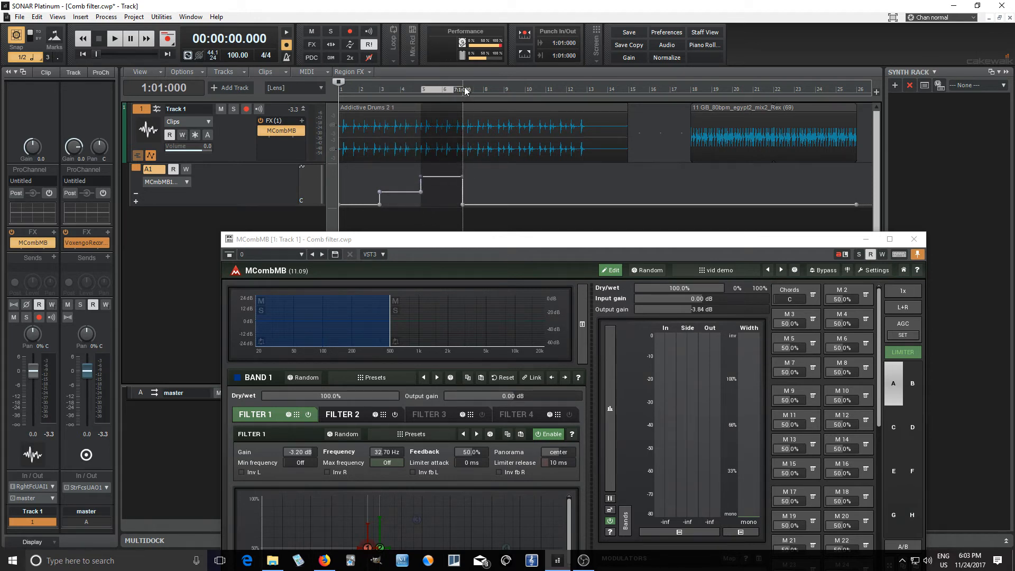
- Raise the Chords automation to its maximum over bars 7 to 9, and to the first step's level over bars 11 to 13
left_click_drag(465, 90, 503, 91)
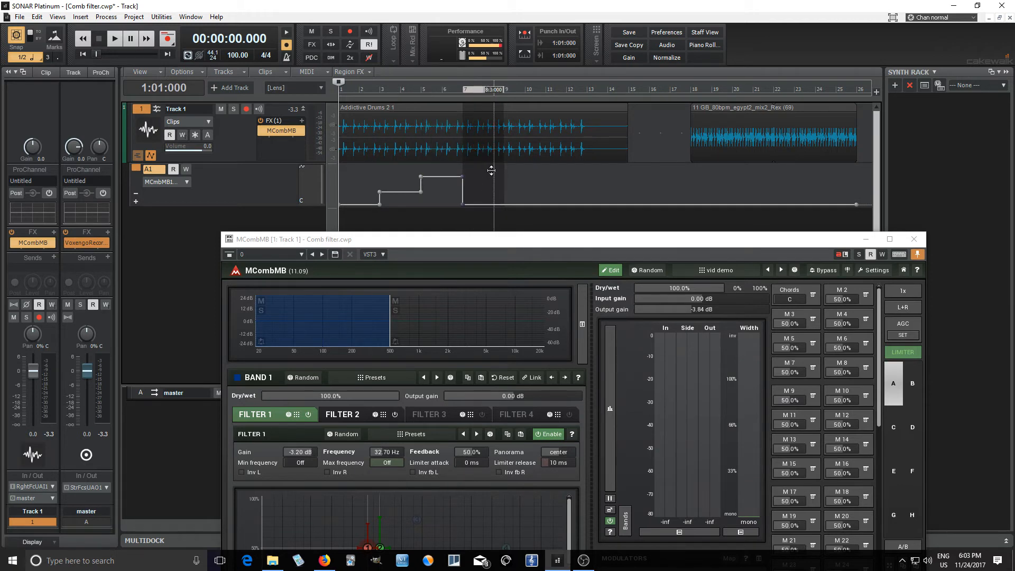
left_click_drag(491, 172, 491, 132)
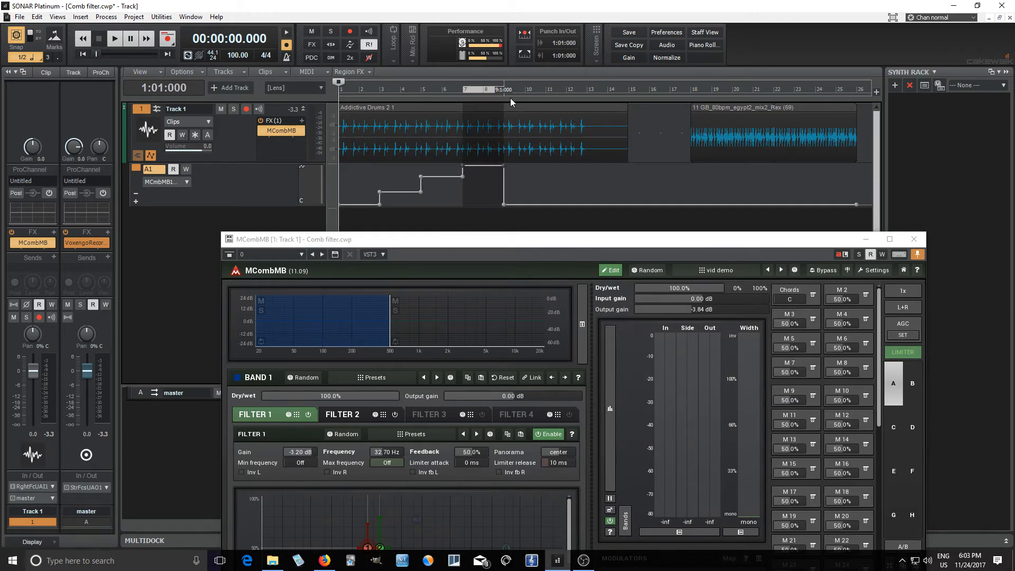
left_click_drag(546, 91, 587, 91)
left_click_drag(565, 170, 564, 158)
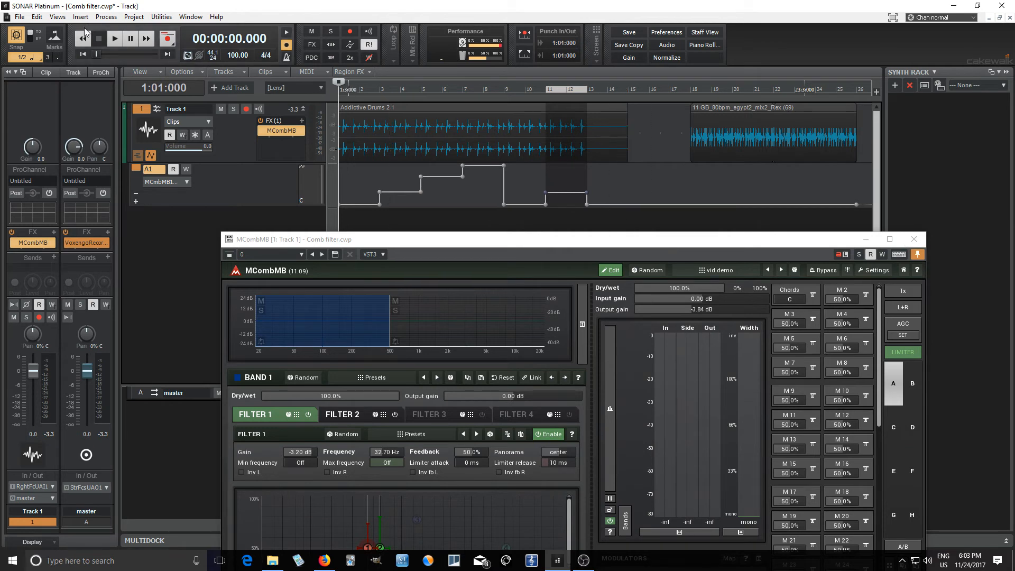
- Play the first drum clip from the start to hear the automated chord changes, and stop during bar 10 or 11
left_click(117, 40)
left_click_drag(520, 244, 542, 221)
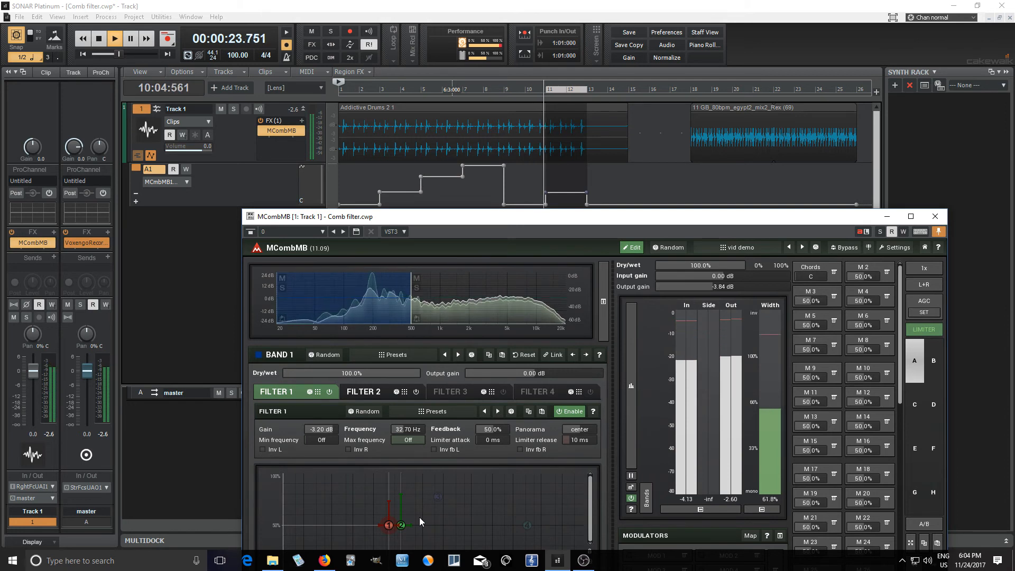
left_click(96, 43)
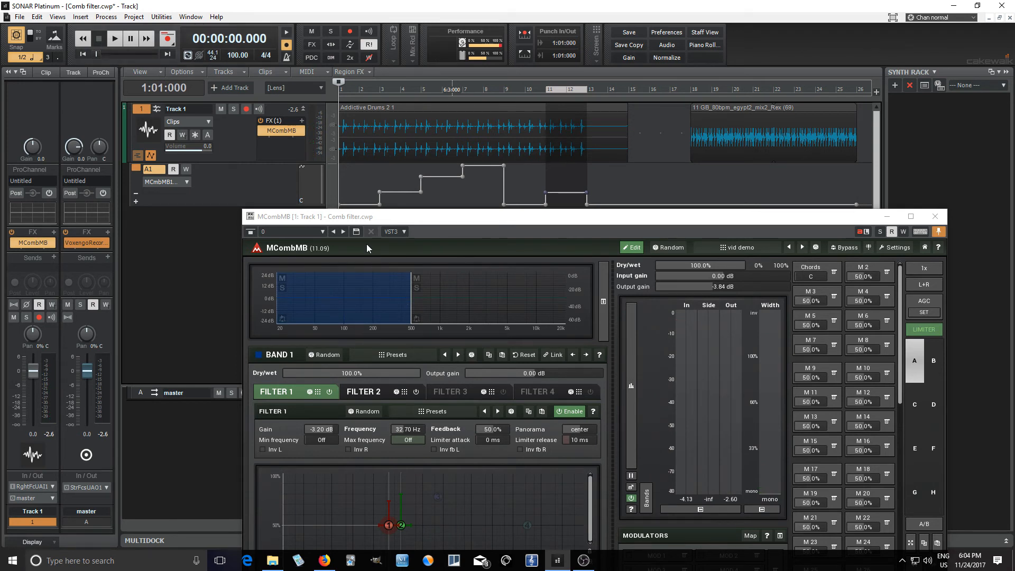
- Raise the band crossover to about 1161 Hz and place the playhead at 17:03, just before the second drum clip
left_click(411, 301)
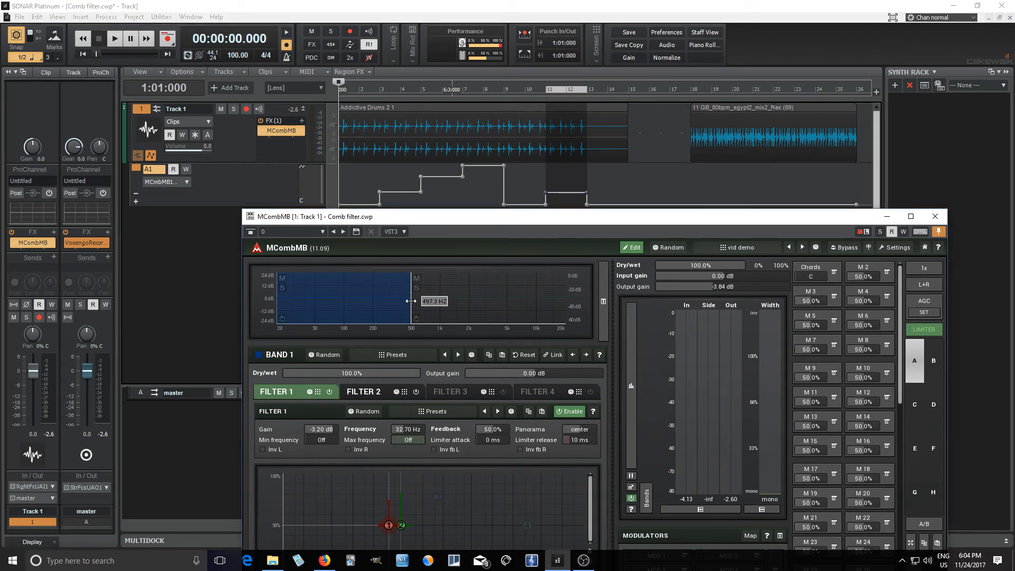
left_click_drag(410, 301, 446, 301)
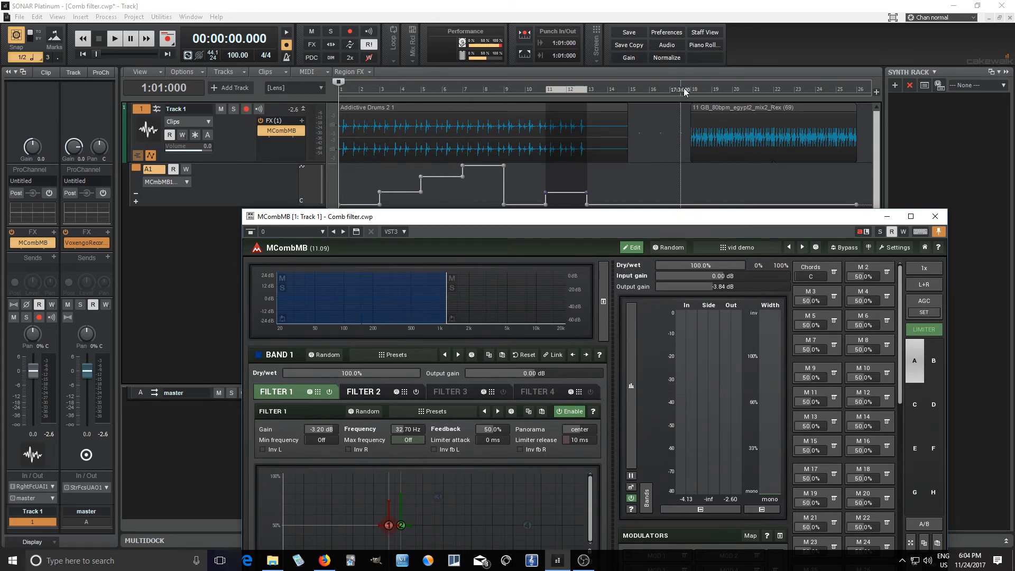
left_click(683, 90)
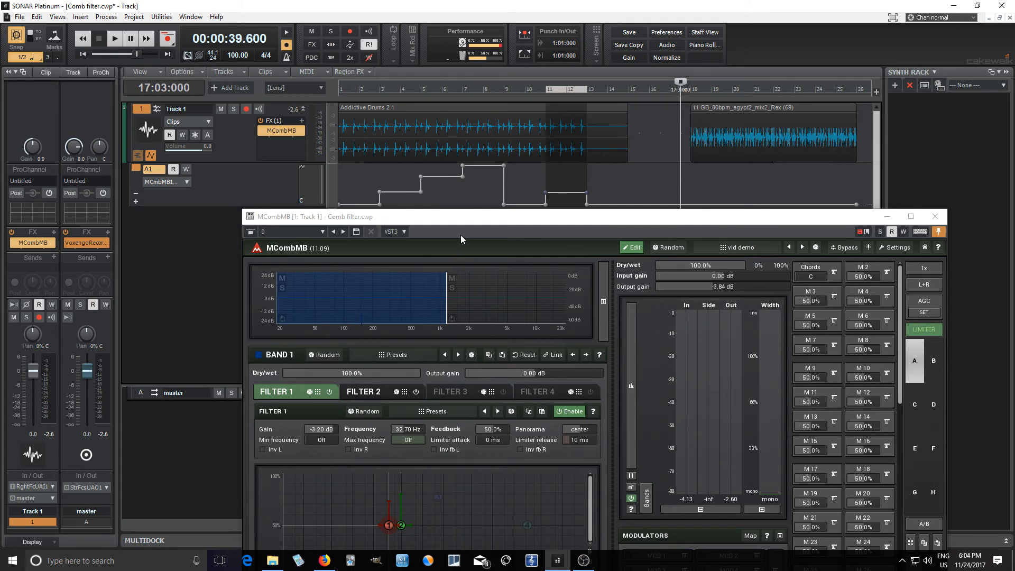
left_click_drag(461, 217, 413, 161)
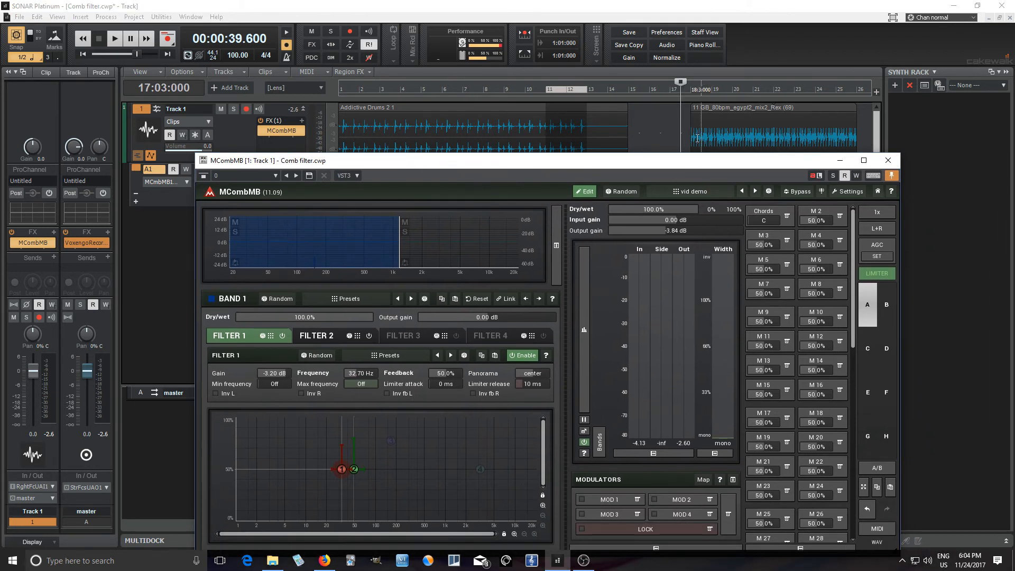
- Bypass MCombMB, listen to the second drum clip unprocessed, and return the playhead to the clip's start at bar 18
left_click(804, 195)
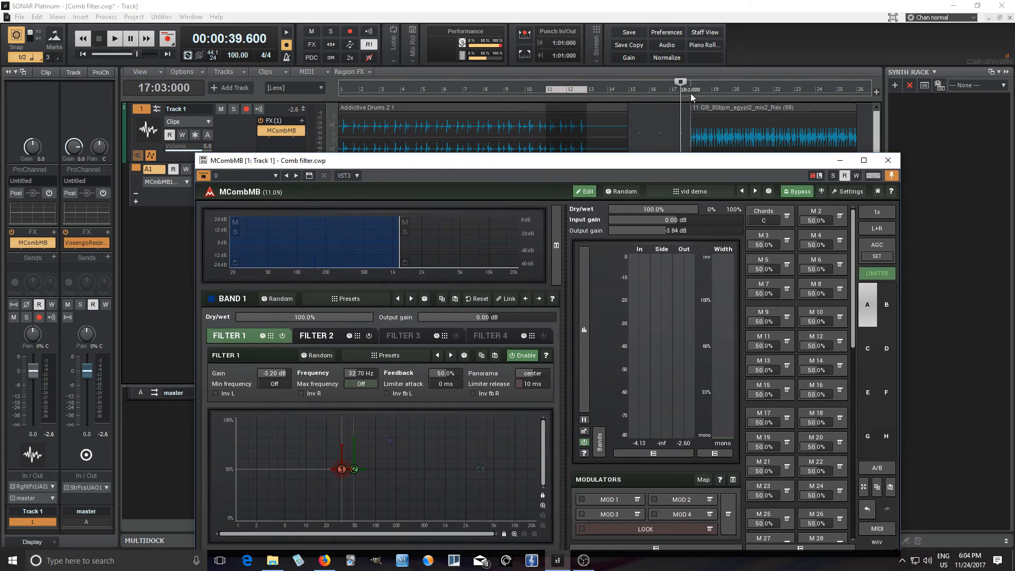
left_click(124, 41)
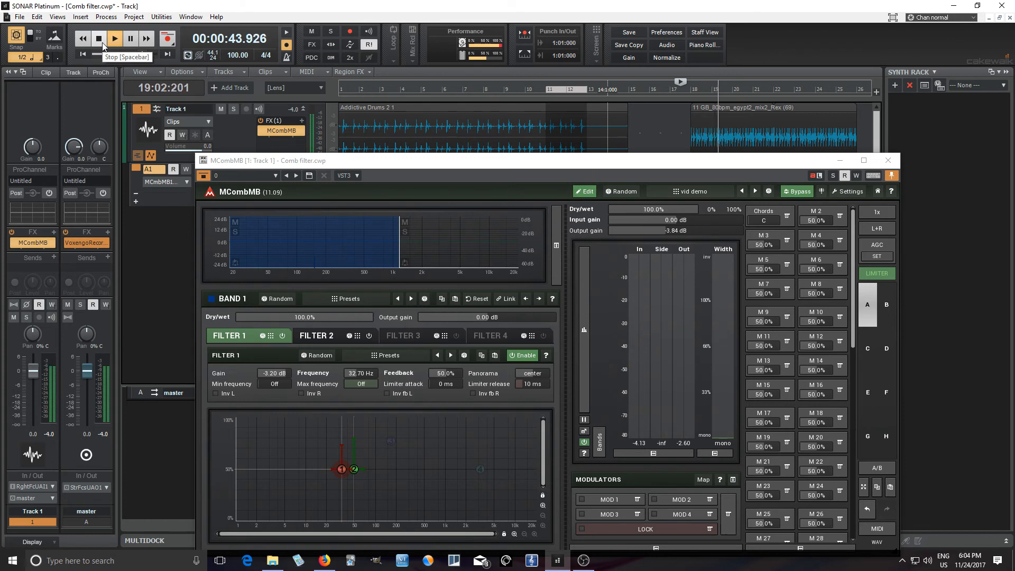
left_click(102, 45)
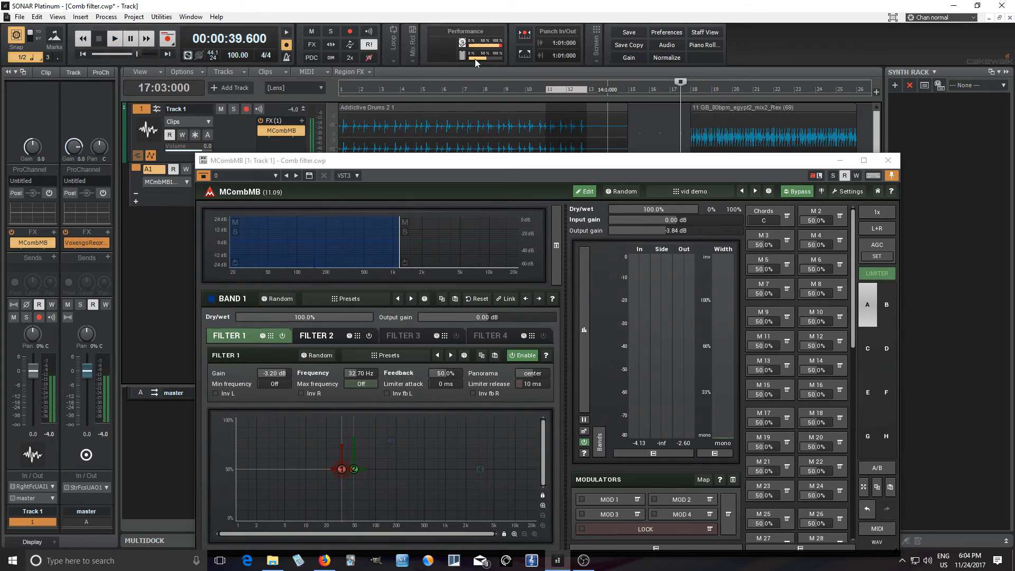
left_click(694, 89)
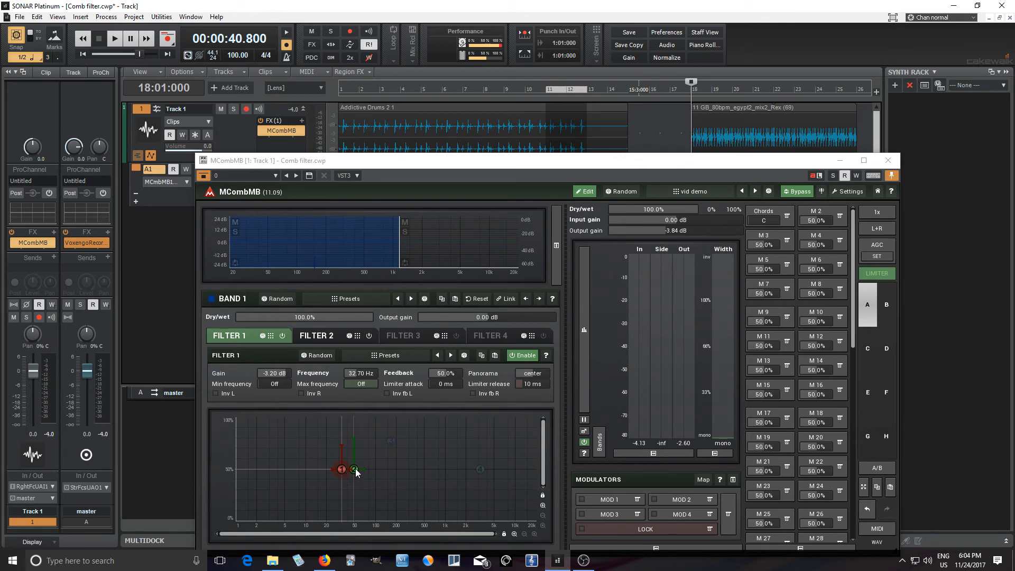
- Set Filter 2's frequency to the G note, about 98 Hz
left_click(316, 336)
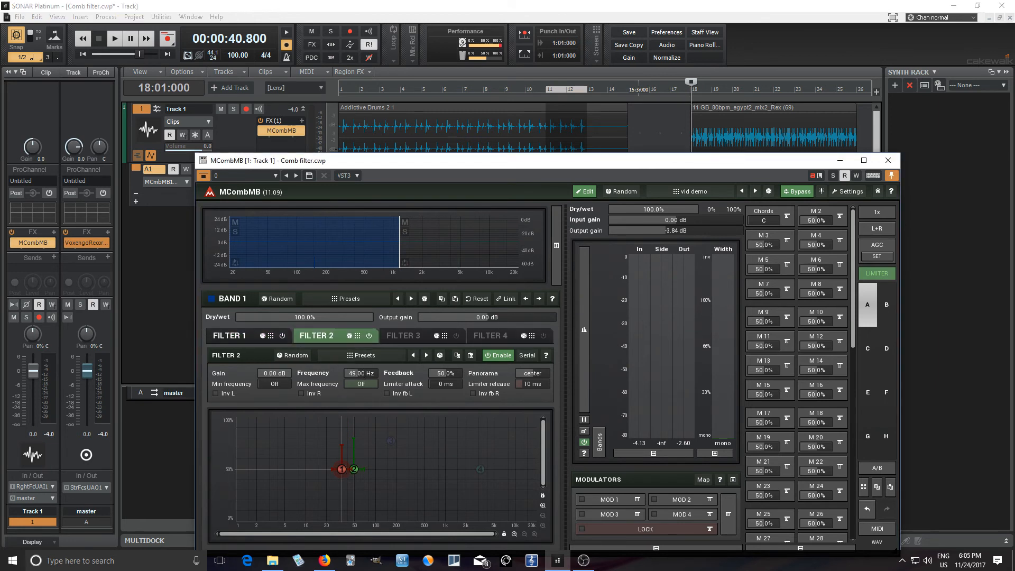
double_click(364, 373)
left_click_drag(366, 521, 373, 521)
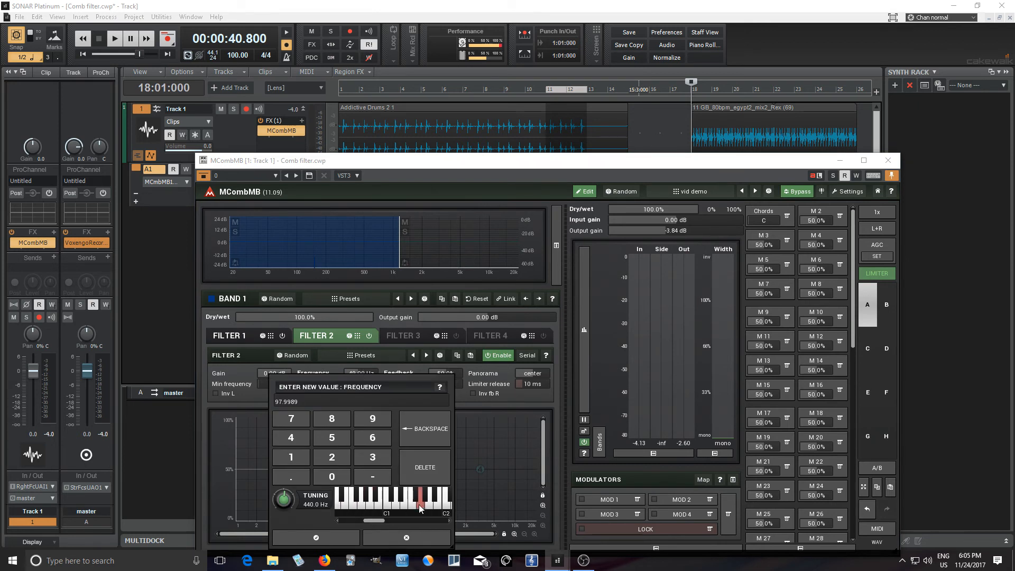
left_click(316, 538)
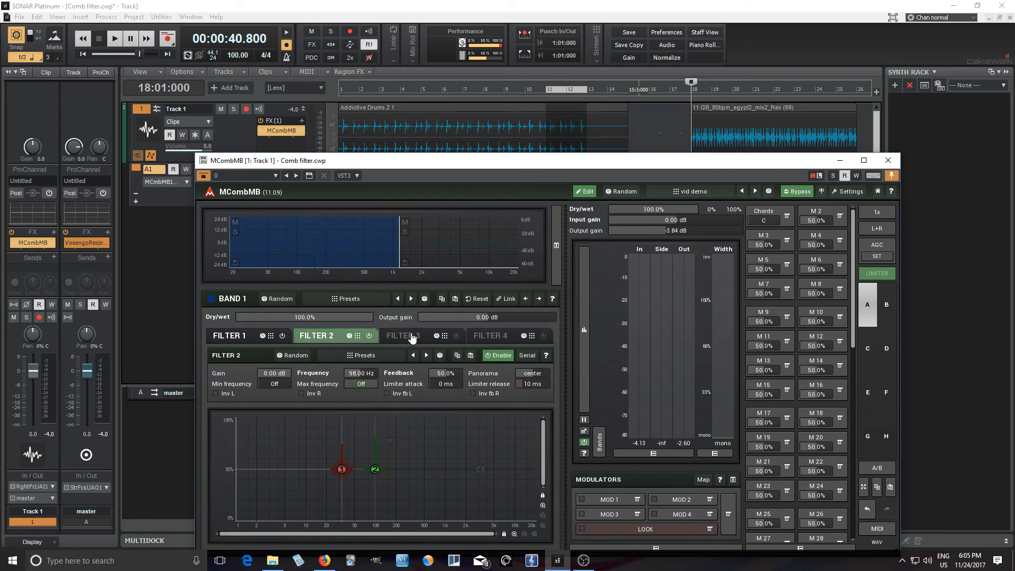
- Enable Filter 3, reset its feedback to 50%, and set its frequency to the E note, about 329.6 Hz
left_click(414, 337)
left_click(457, 336)
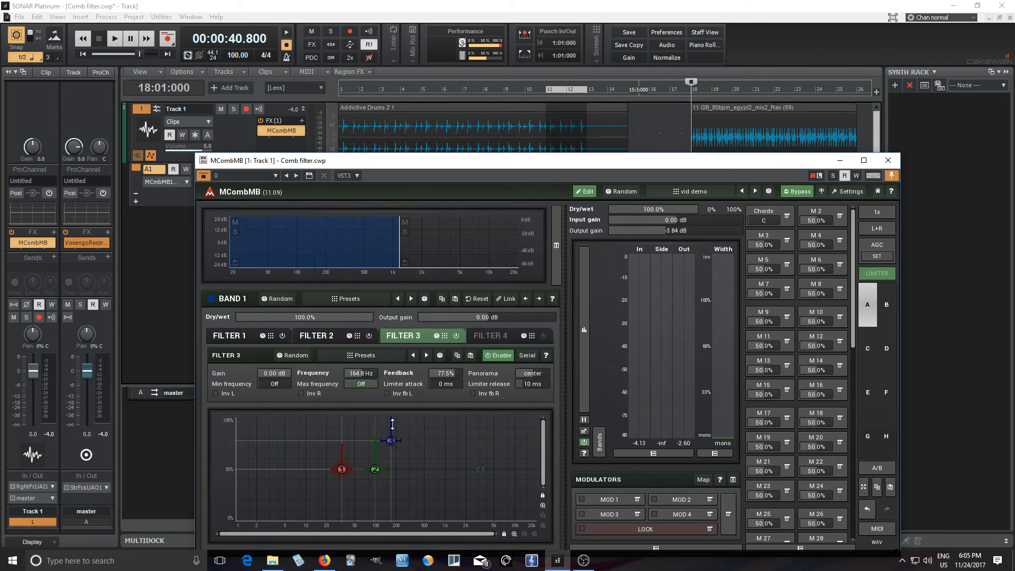
double_click(441, 373)
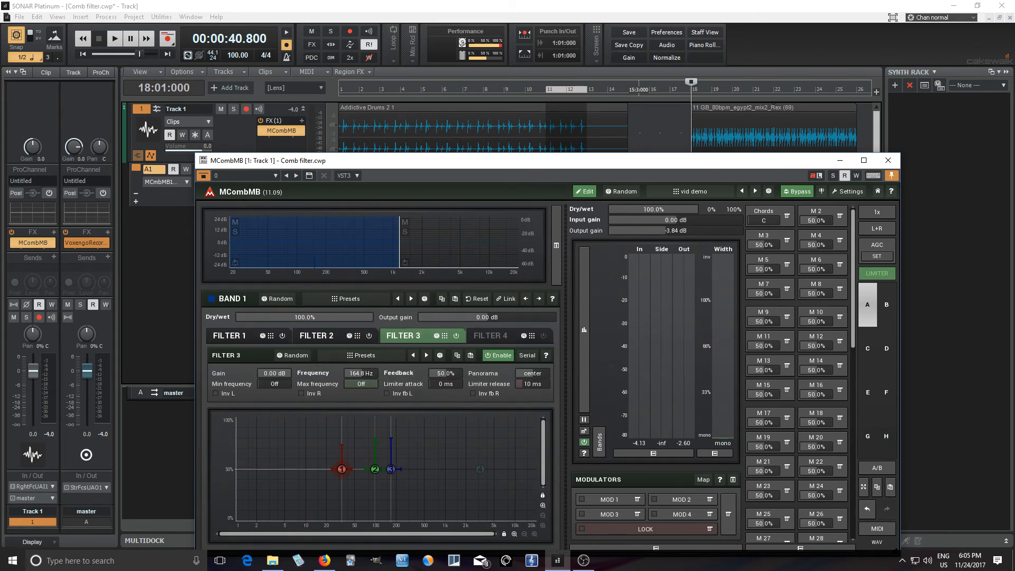
double_click(362, 373)
left_click_drag(385, 521, 390, 520)
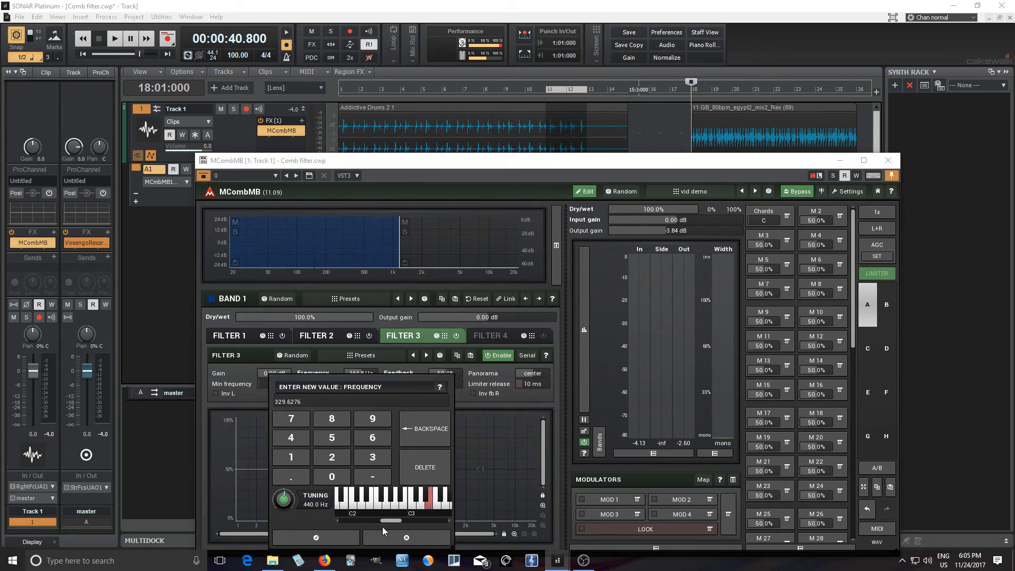
left_click(316, 538)
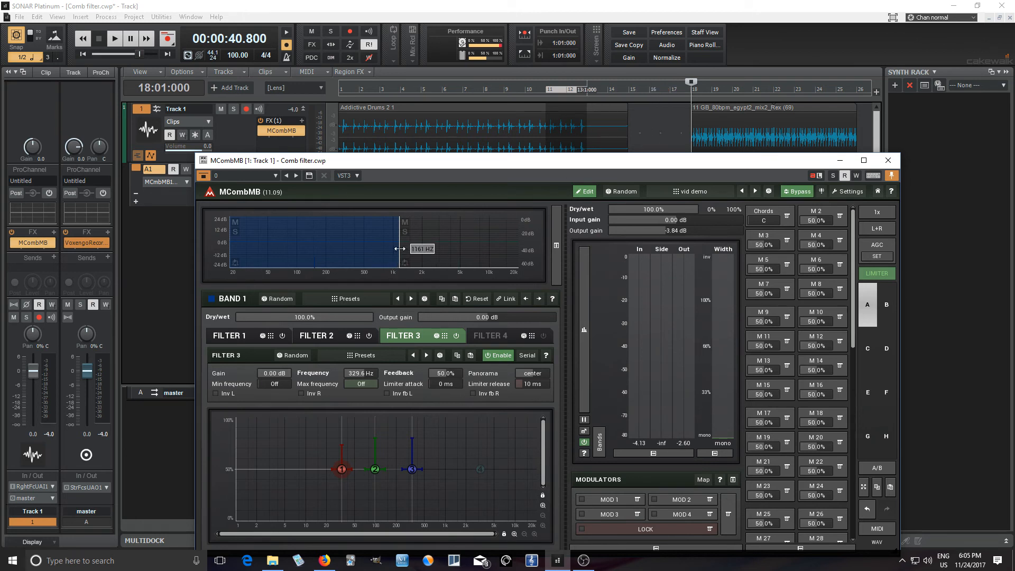
- Raise the band crossover slightly, turn MCombMB's bypass off, and play the second drum clip through the comb filters
left_click_drag(400, 249, 405, 248)
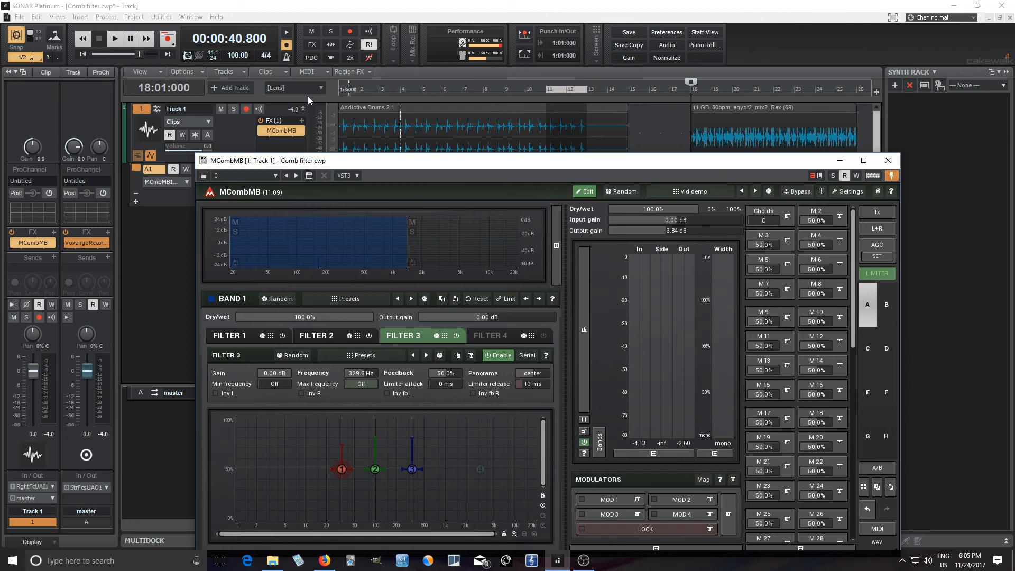
left_click(118, 40)
left_click(118, 40)
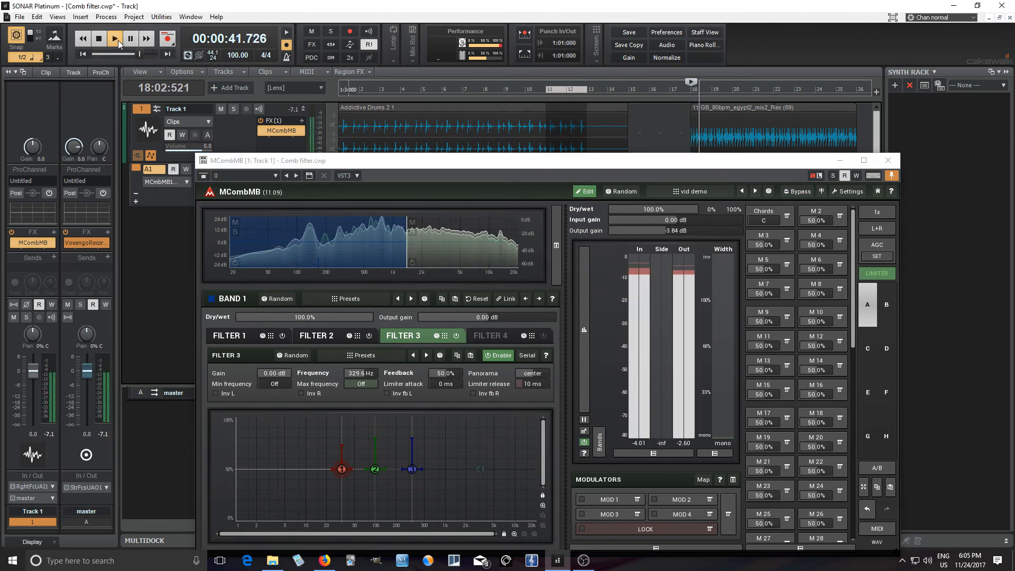
- During playback, set Filter 3's feedback to 65.4%, raise the band crossover to between 2 and 5 kHz, and show Filter 2's settings
left_click_drag(445, 373, 446, 362)
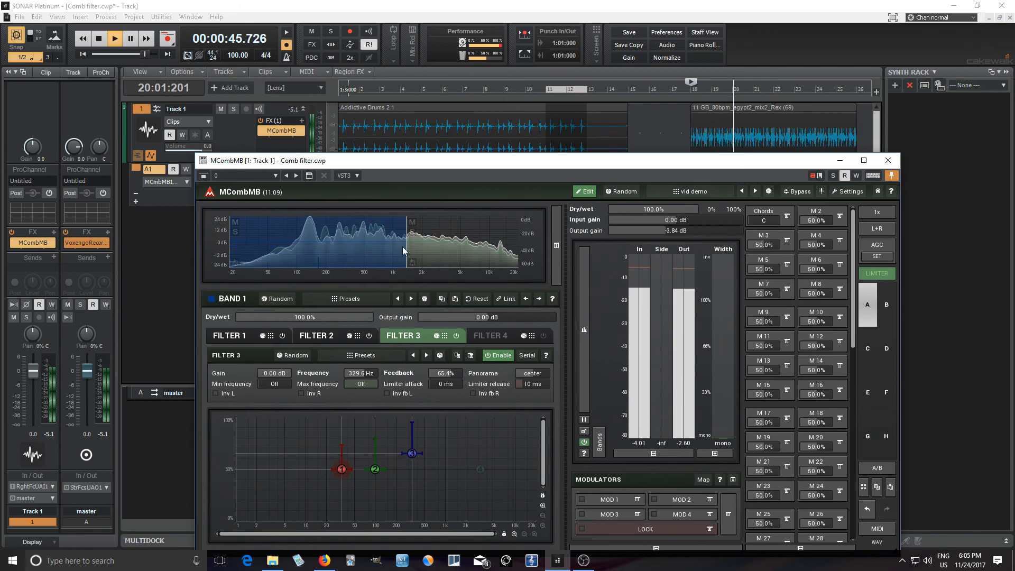
left_click_drag(412, 247, 447, 247)
left_click(325, 339)
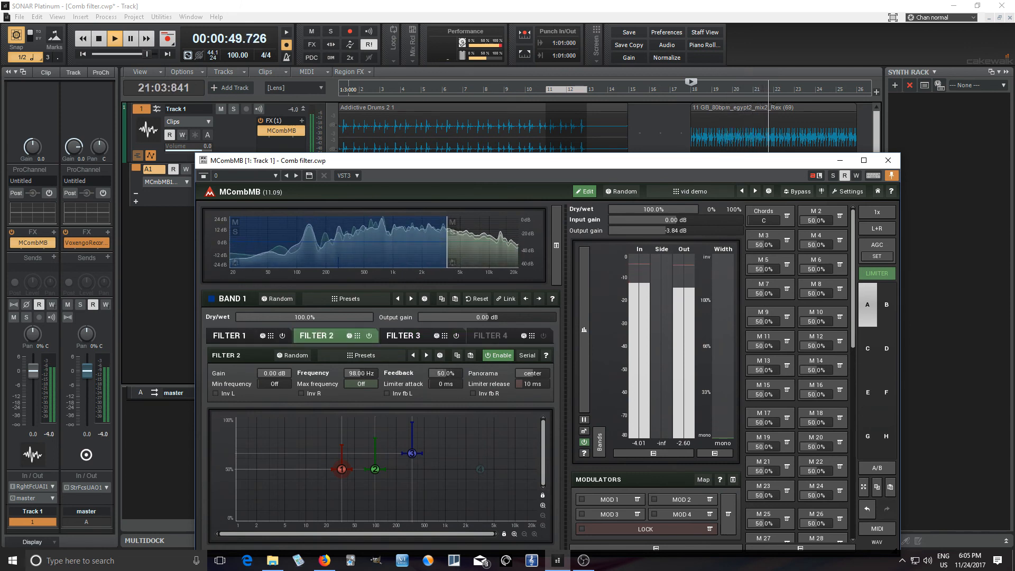
- Set Filter 2's feedback to 61.2% while the drum clip plays, and stop playback when the clip ends
left_click_drag(445, 373, 446, 367)
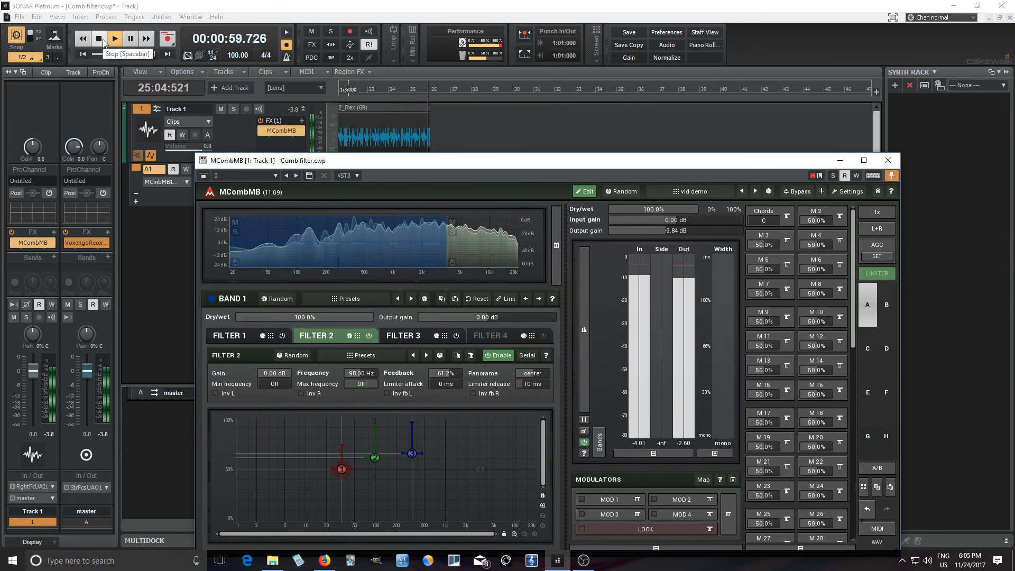
left_click(103, 42)
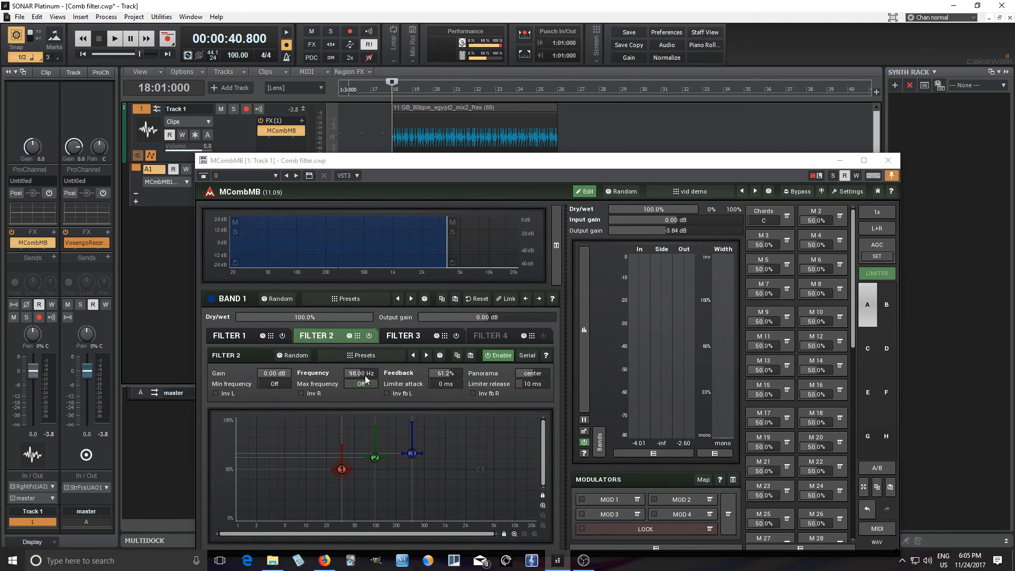
- Lower Filter 2's frequency to just above 50 Hz and Filter 3's frequency to between 100 and 200 Hz
scroll(366, 379, "down", 5)
left_click(397, 337)
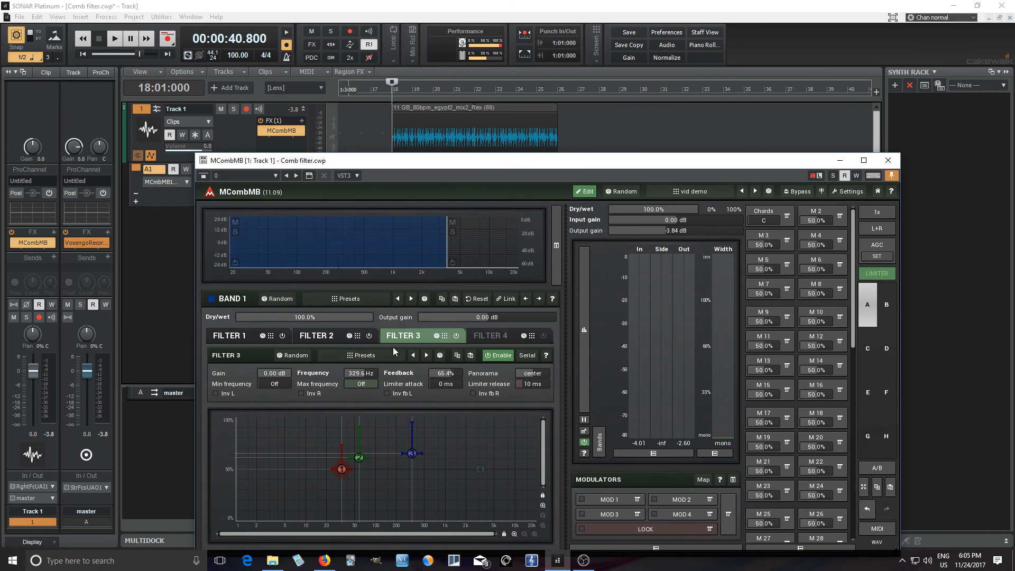
scroll(361, 373, "down", 5)
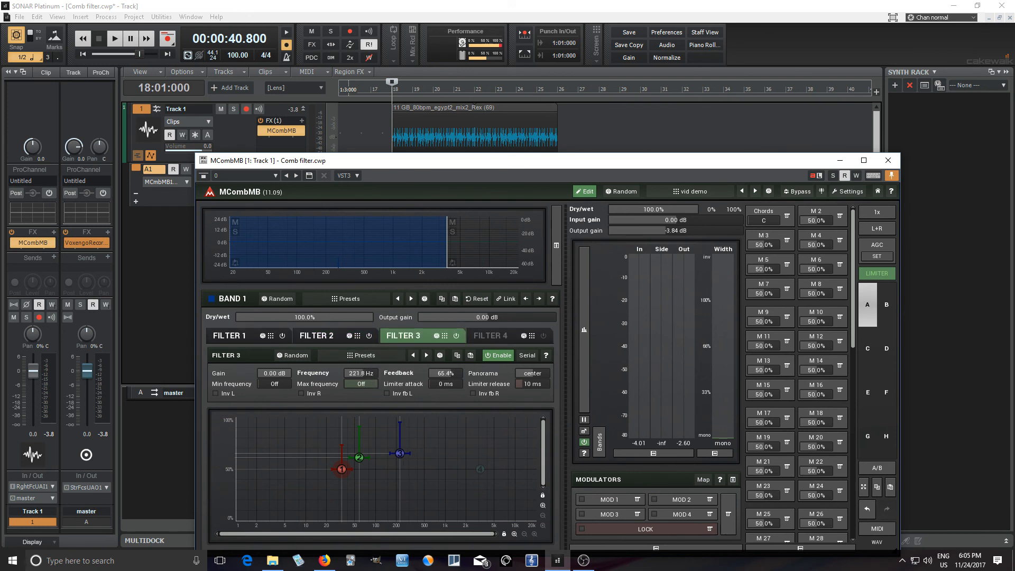
- Set Filter 1's frequency to 38.32 Hz, play the second drum clip briefly through the retuned comb filters, and stop playback
left_click(229, 336)
scroll(357, 373, "up", 2)
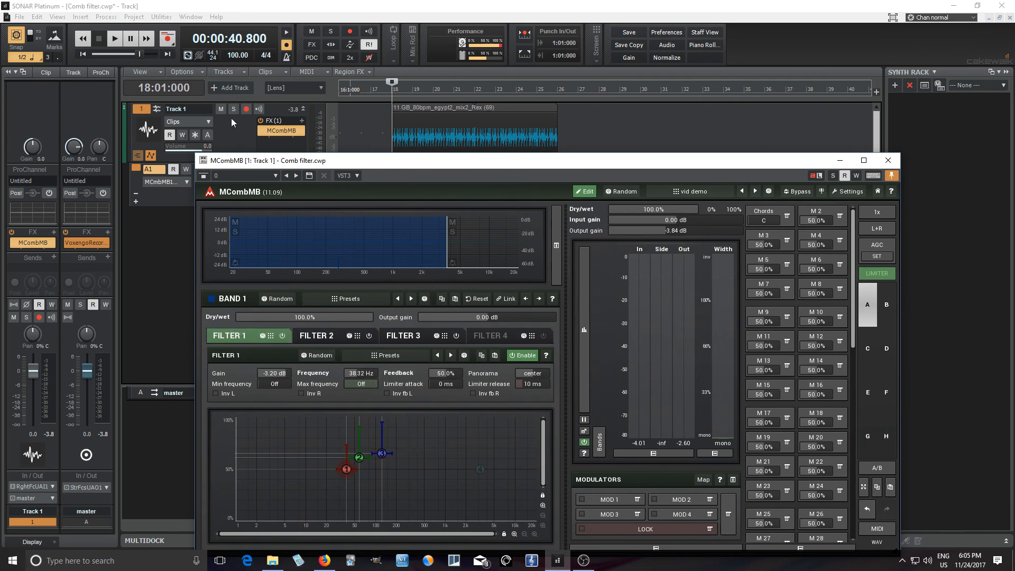
left_click(116, 45)
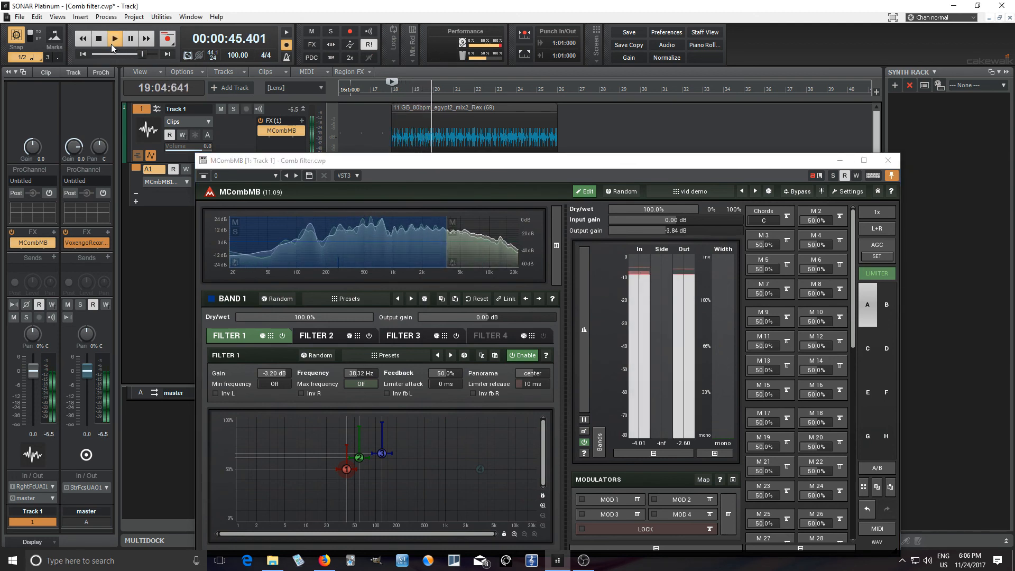
left_click(106, 43)
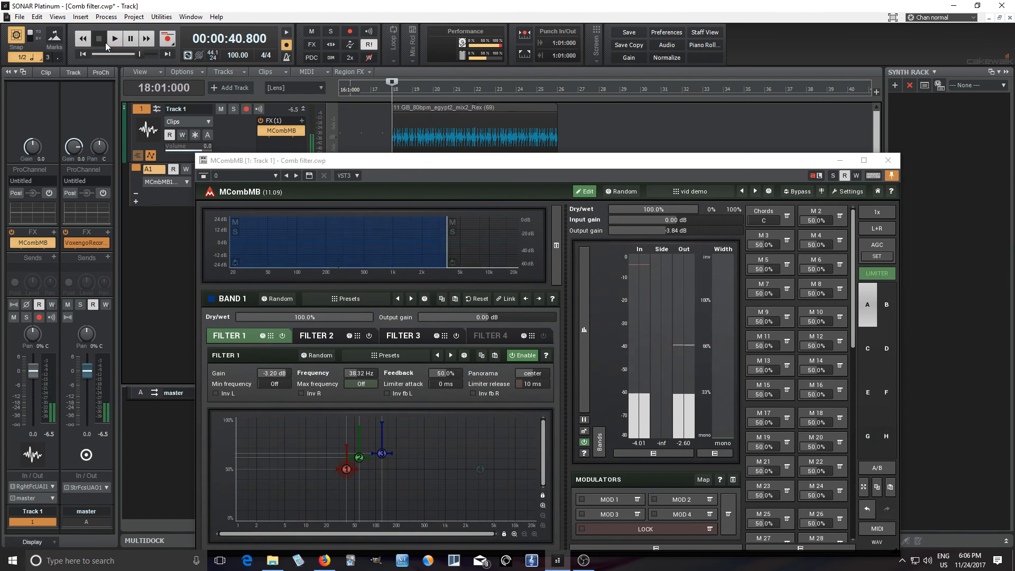